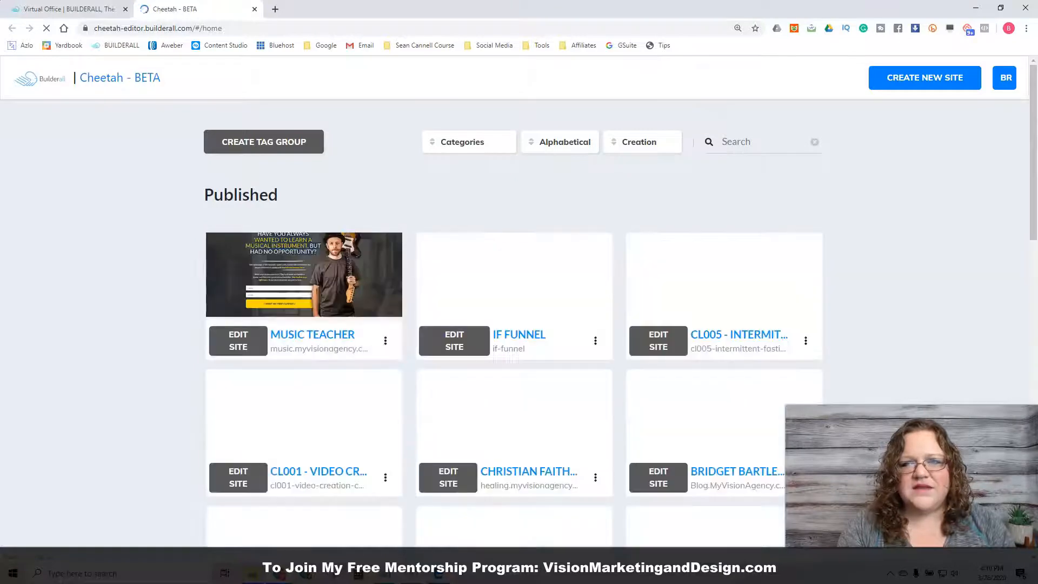
- Start a new site with the title Membership and the description Membership
left_click(925, 78)
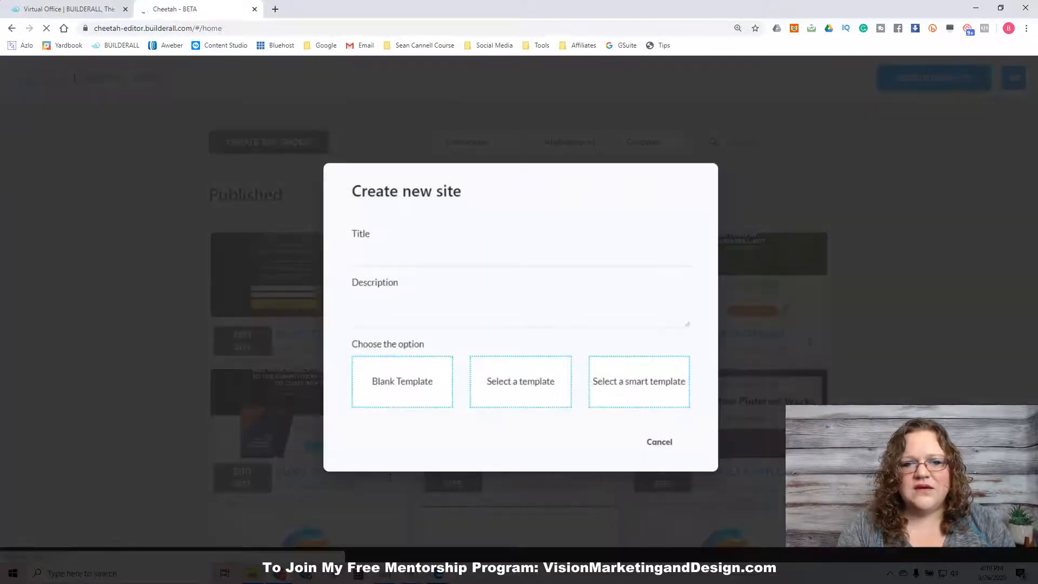
left_click(399, 241)
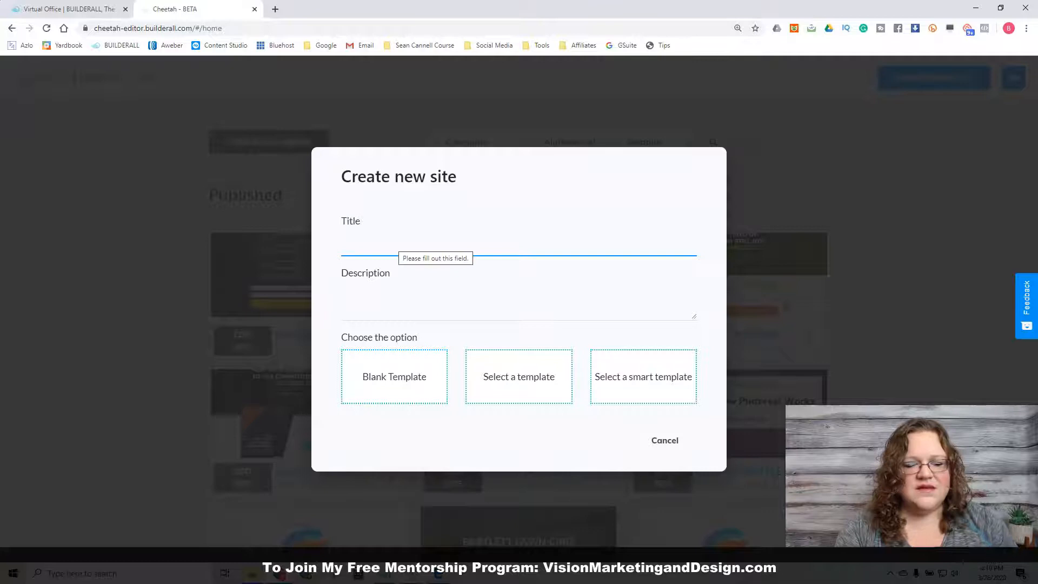
type("Member")
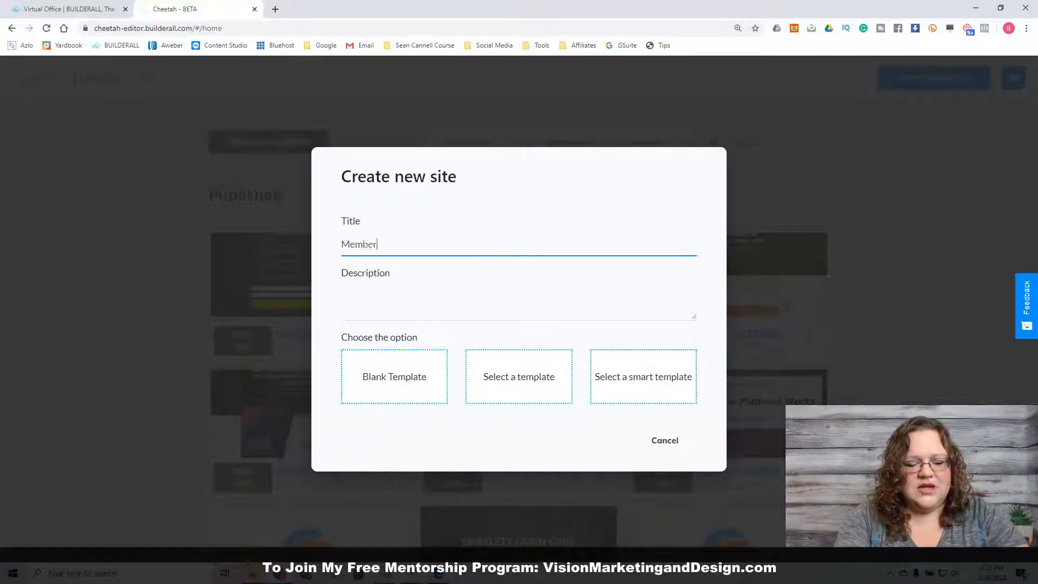
type("ship")
key("Tab")
type("Membership")
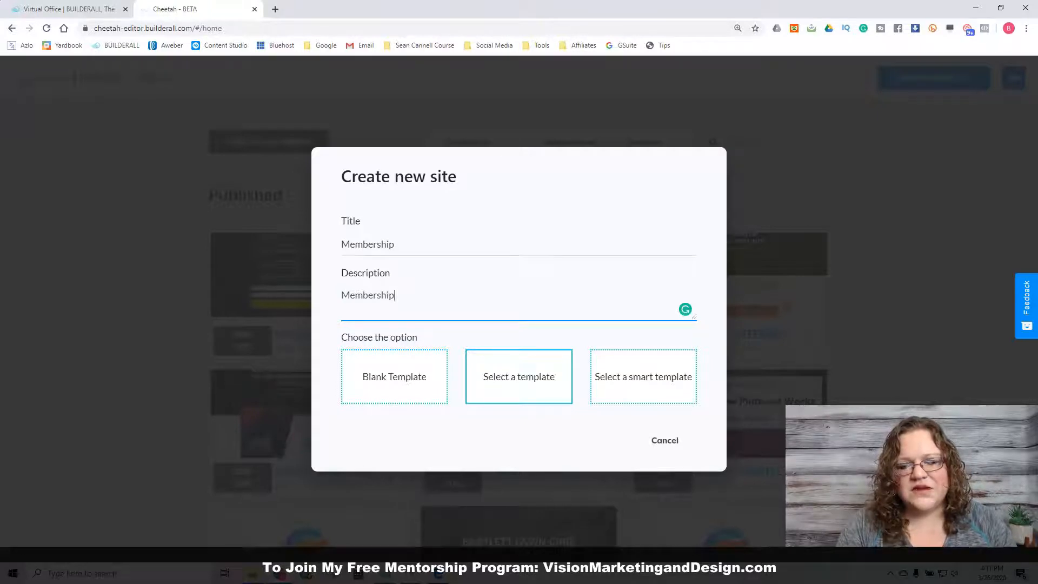
- Choose to build the site from a template and browse the available template designs
left_click(519, 377)
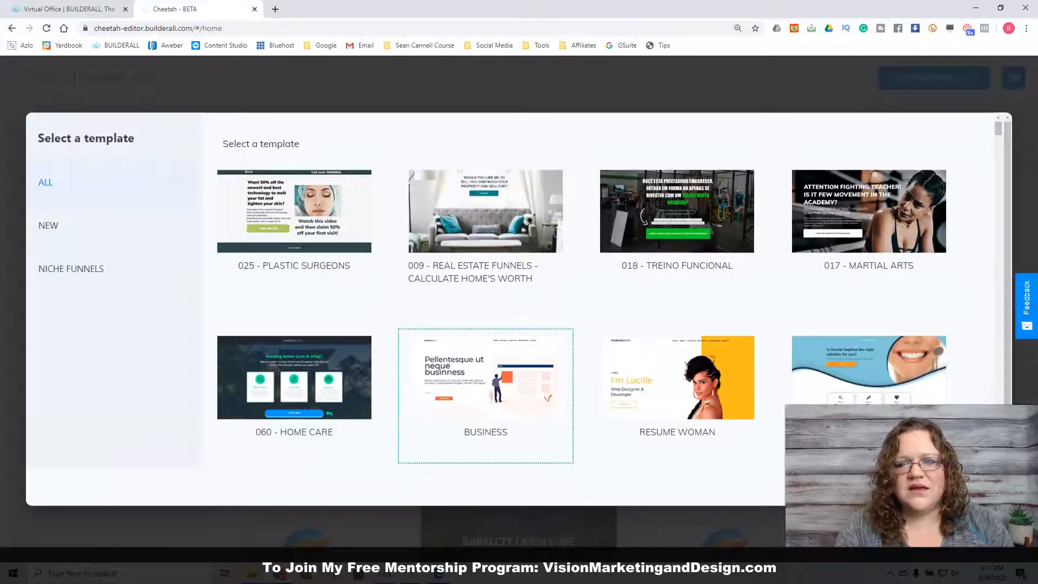
scroll(616, 113, "down", 14)
scroll(616, 114, "down", 12)
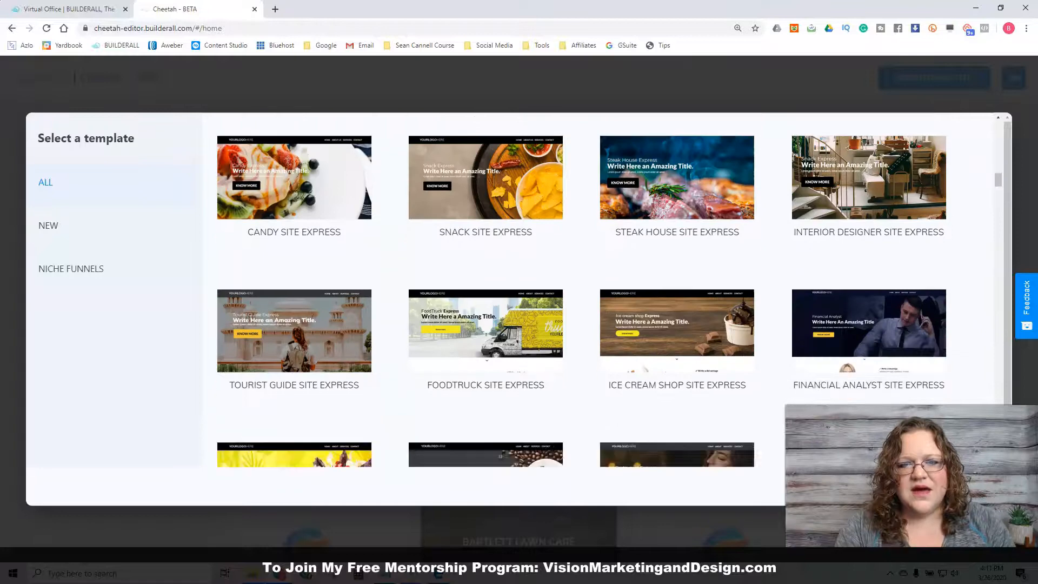
scroll(616, 114, "down", 10)
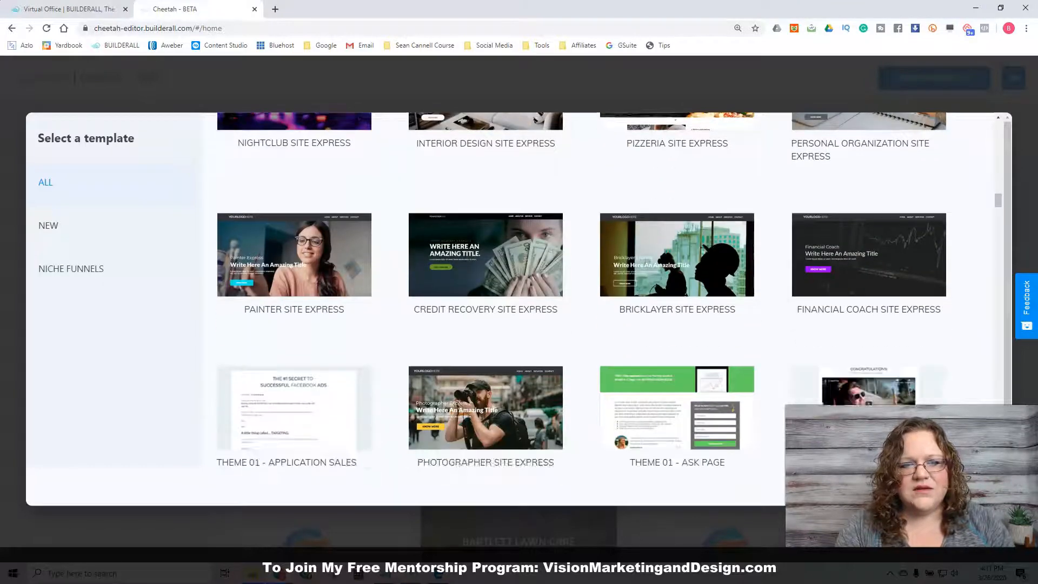
scroll(581, 288, "down", 3)
scroll(582, 288, "up", 3)
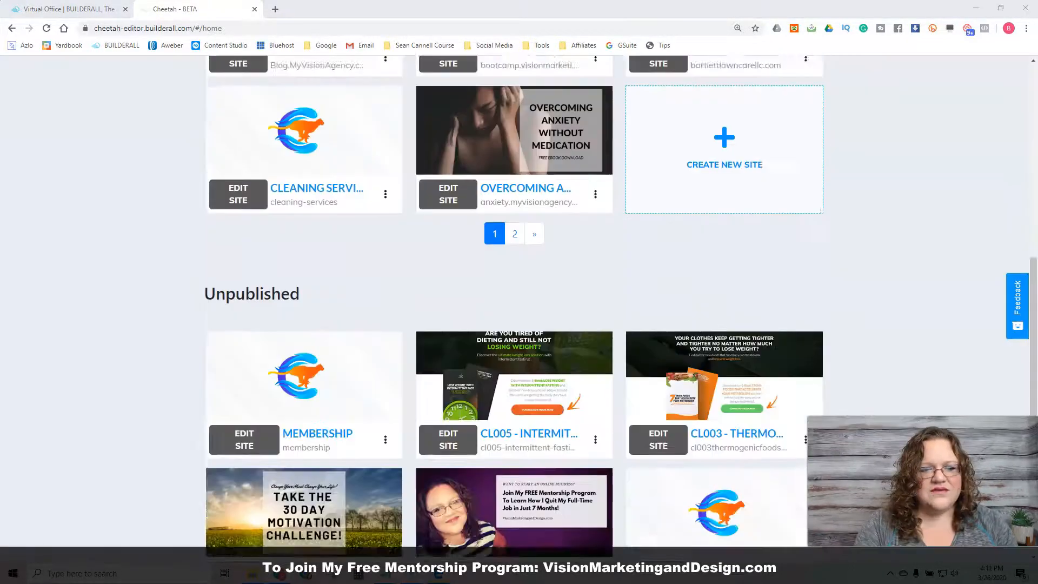
- Open the Membership site for editing
scroll(513, 308, "down", 1)
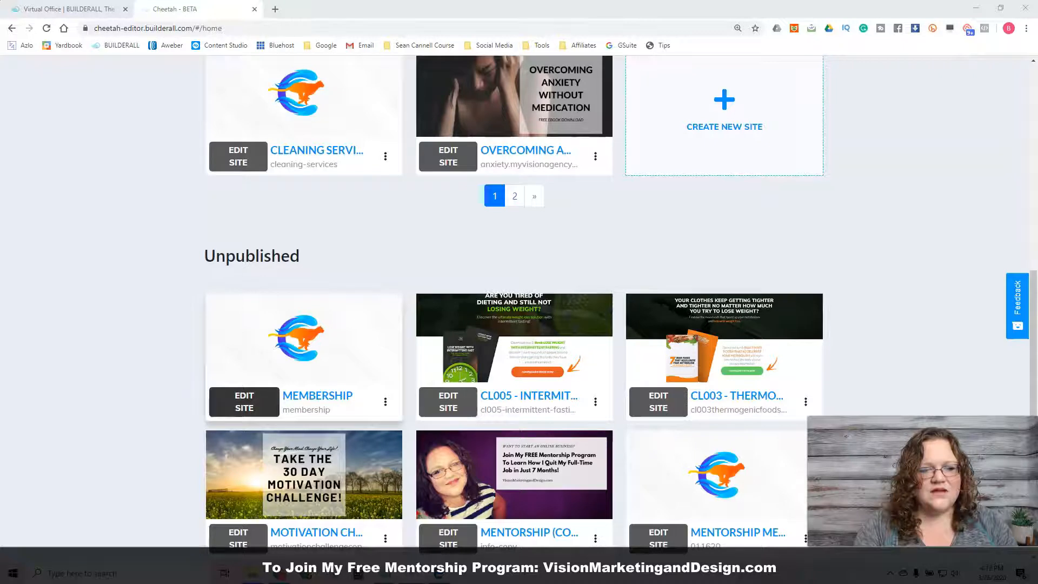
left_click(245, 402)
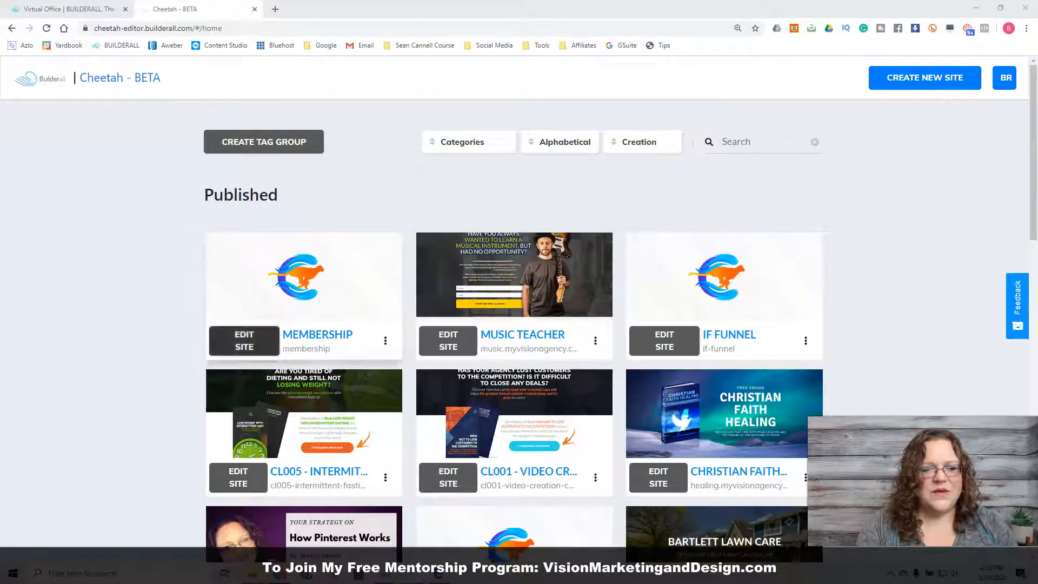
left_click(244, 341)
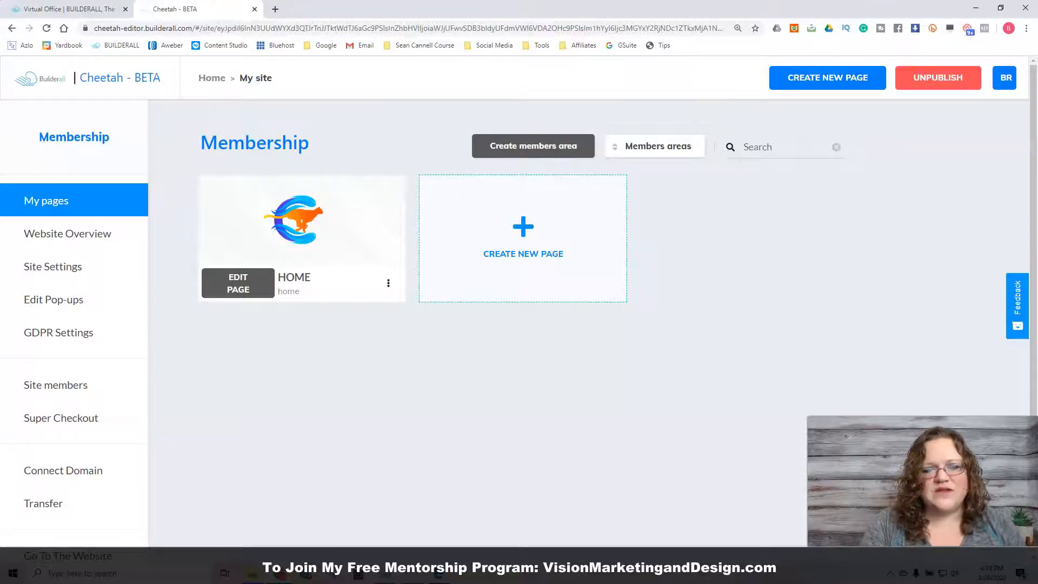
- Duplicate the Home page, and duplicate the resulting copy to make a third page
left_click(388, 283)
left_click(319, 360)
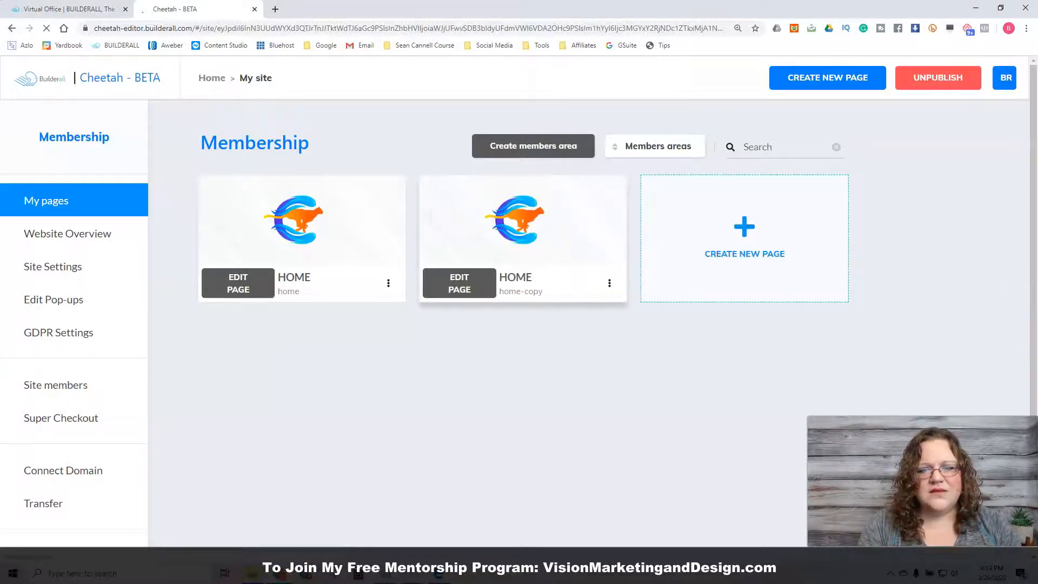
left_click(609, 282)
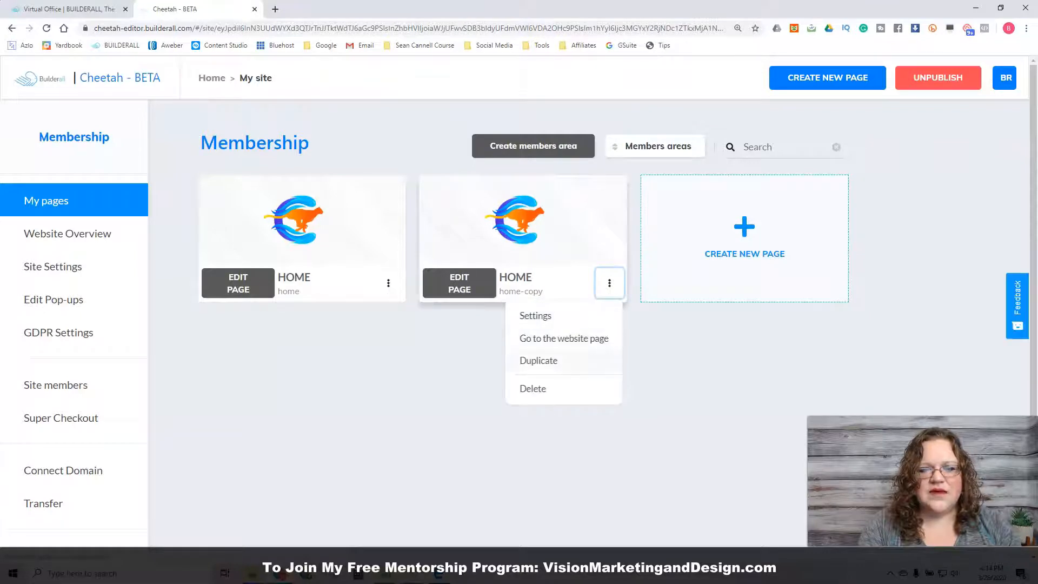
left_click(538, 360)
- Open the settings of the home-copy page and set its name to 2
left_click(609, 282)
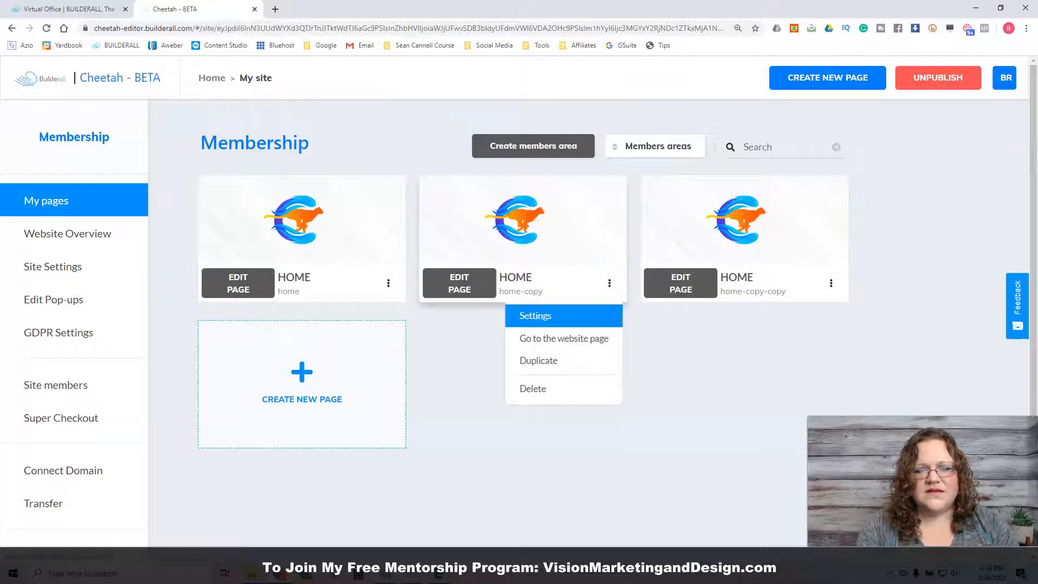
left_click(535, 316)
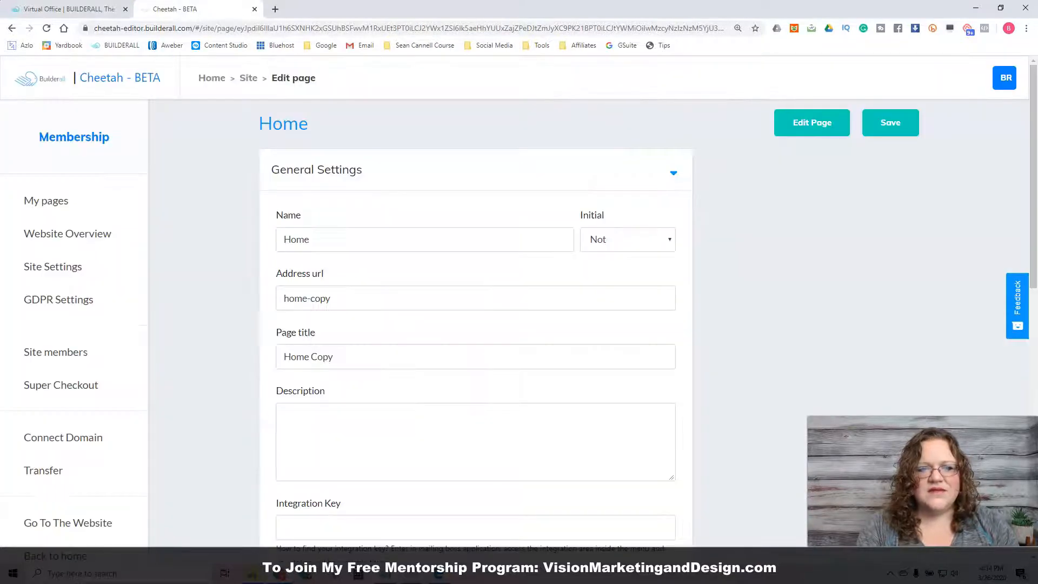
left_click(311, 239)
key("BackSpace")
key("BackSpace")
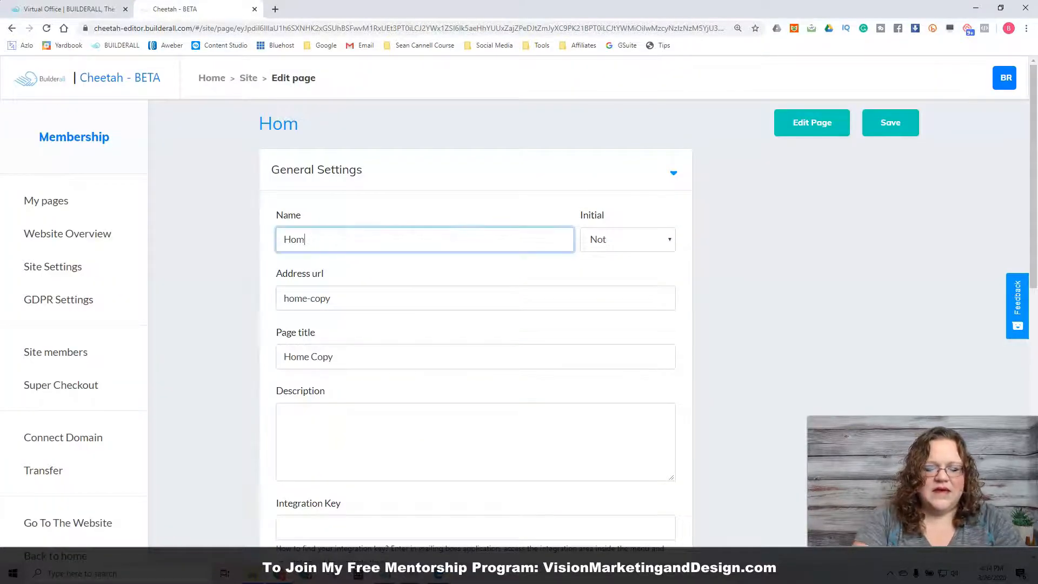
key("BackSpace")
key("BackSpace")
type("2")
- Try to set the address URL of page 2 to 2
left_click(346, 298)
key("BackSpace")
key("BackSpace")
key("BackSpace")
key("BackSpace")
key("BackSpace")
key("BackSpace")
key("BackSpace")
key("BackSpace")
key("BackSpace")
type("2")
- Set the page title of page 2 to 2 and submit the page settings
left_click(346, 357)
key("BackSpace")
key("BackSpace")
key("BackSpace")
key("BackSpace")
key("BackSpace")
key("BackSpace")
key("BackSpace")
key("BackSpace")
key("BackSpace")
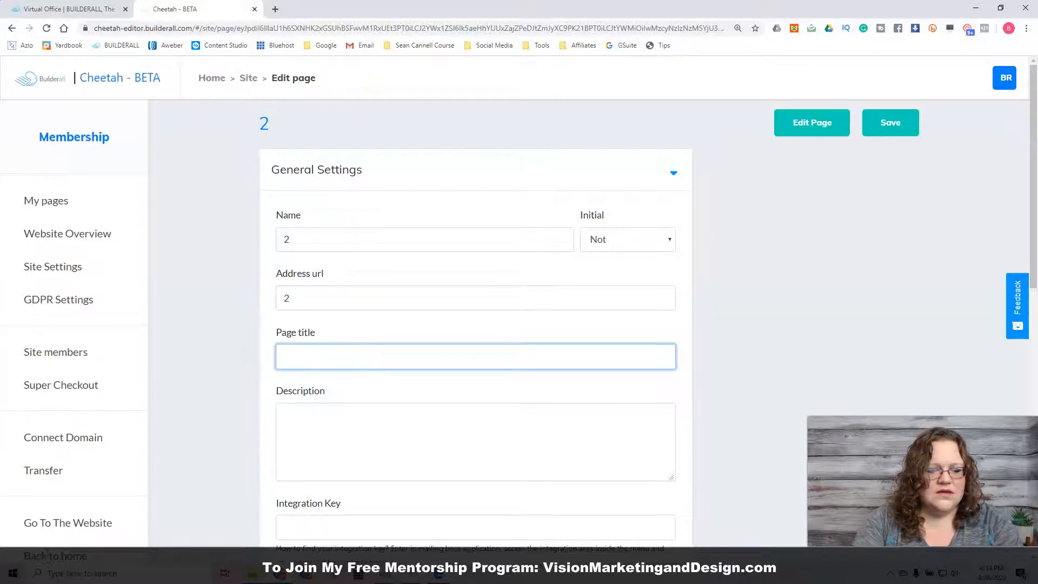
type("2")
left_click(890, 123)
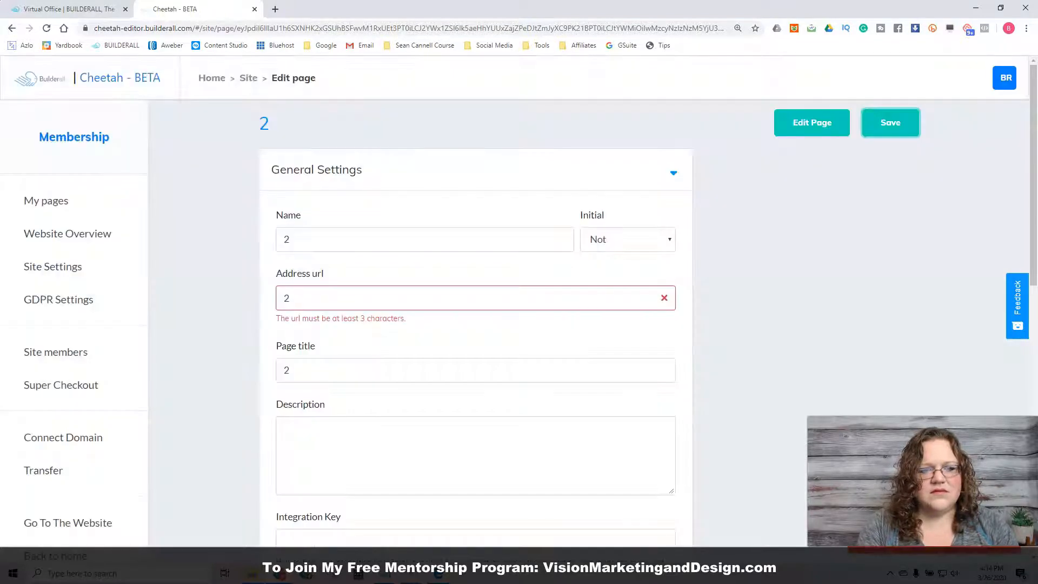
- Replace the address URL of page 2 with page2 and save the page settings
left_click(291, 297)
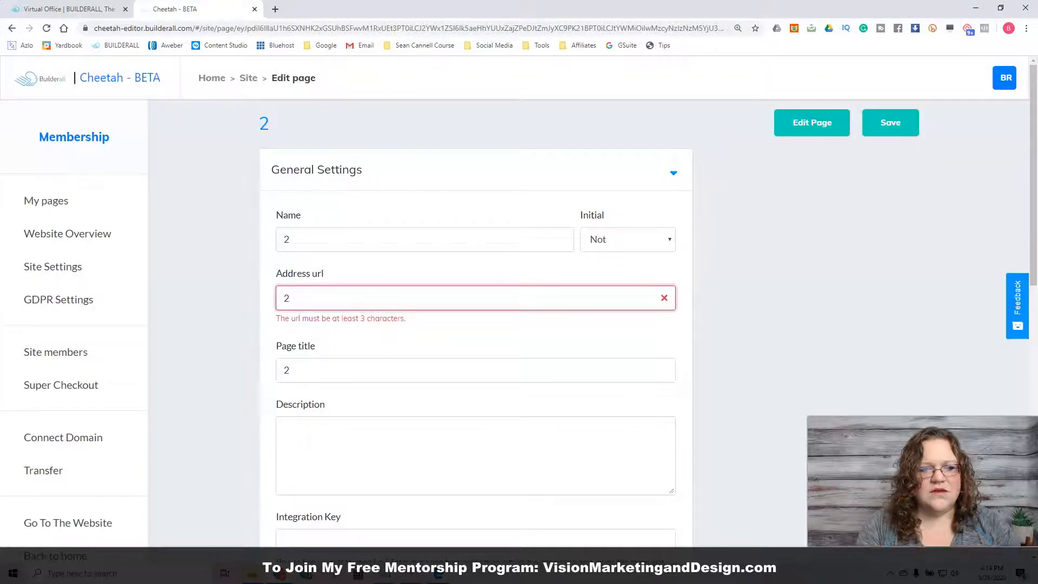
key("BackSpace")
type("page2")
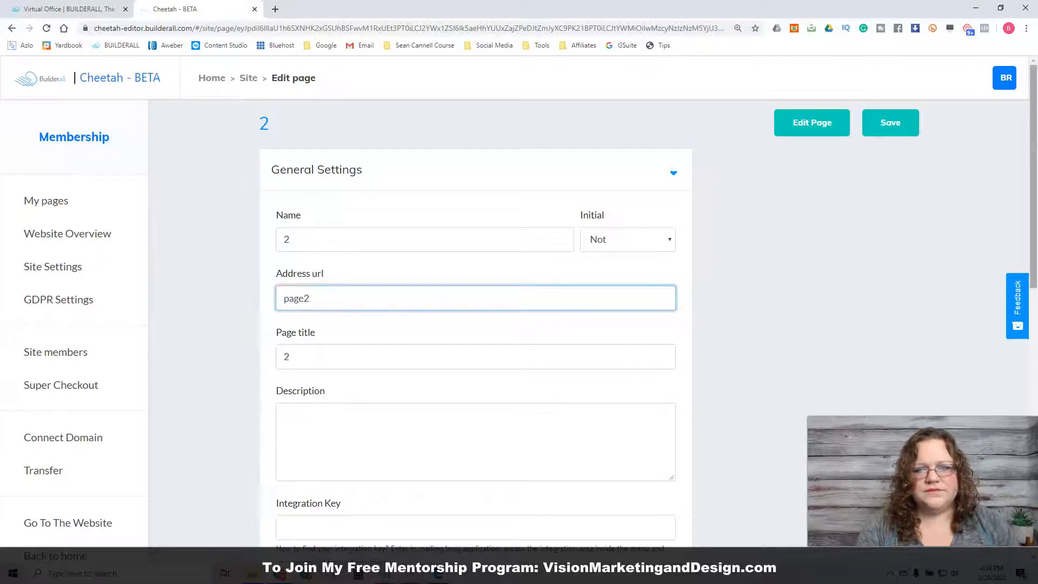
left_click(890, 123)
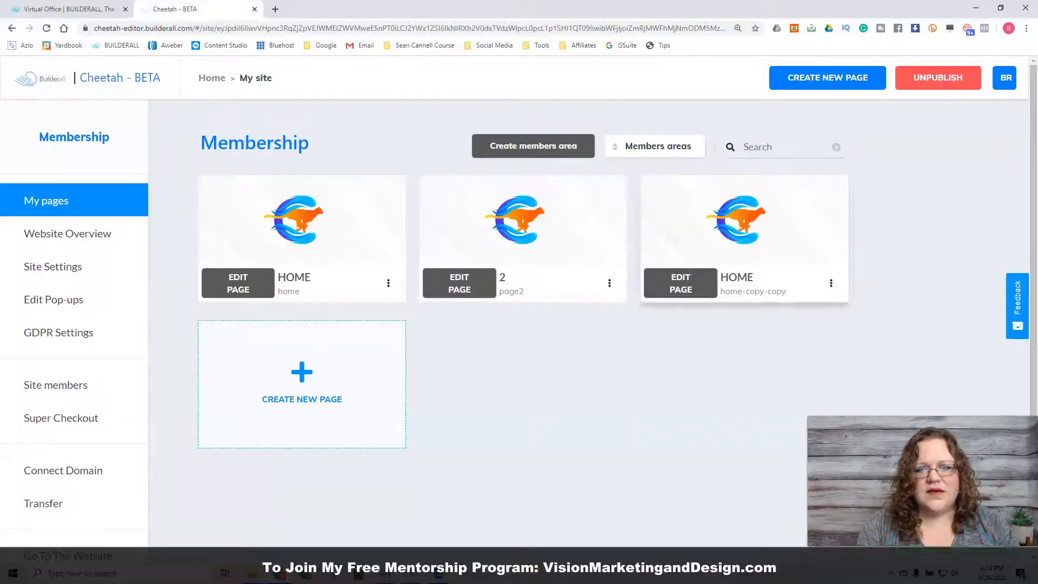
- Open the settings of the home-copy-copy page and set its name to 3
left_click(830, 282)
left_click(756, 315)
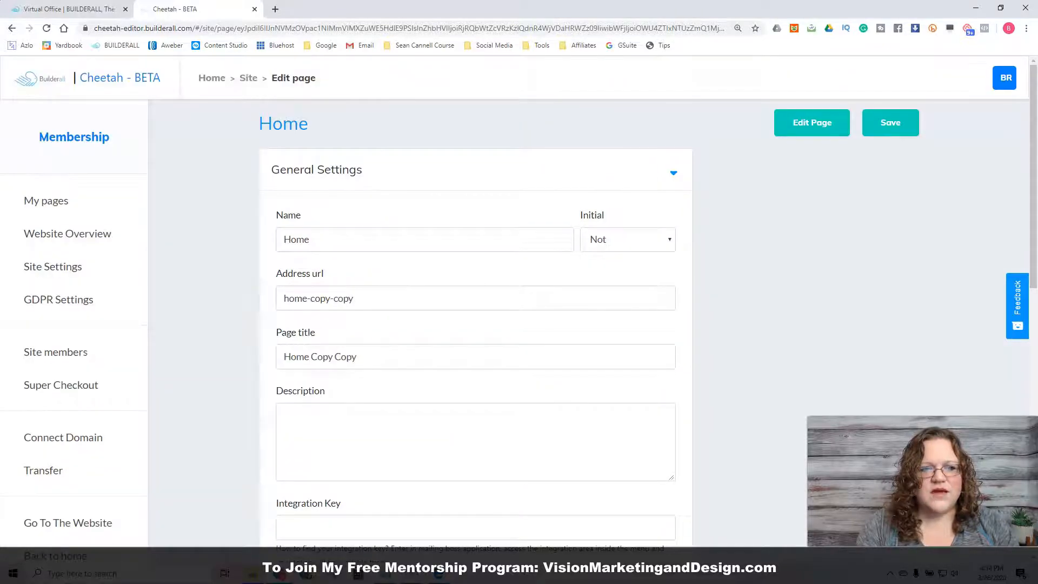
left_click(310, 240)
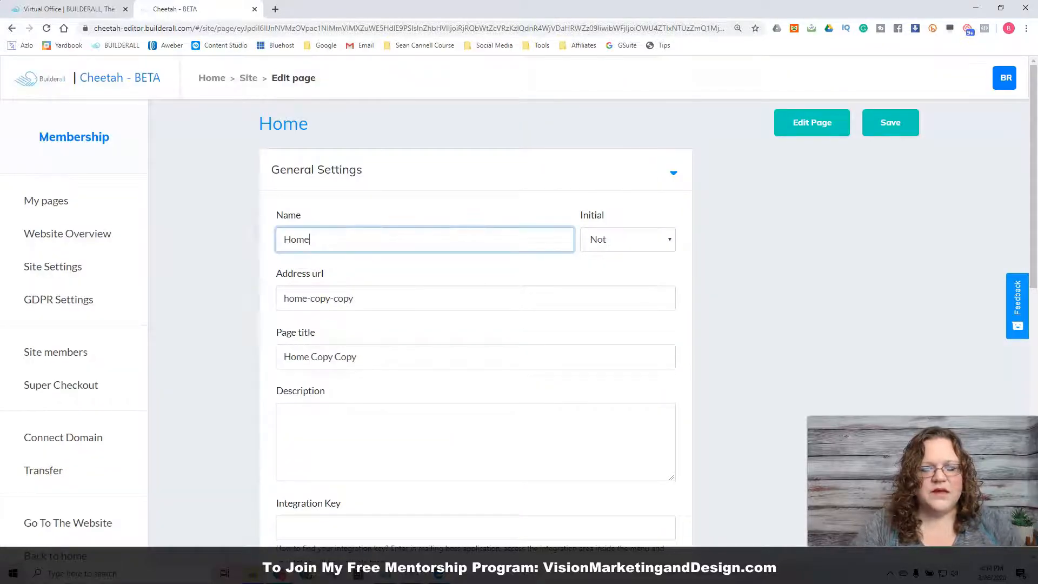
key("BackSpace")
key("BackSpace")
key("BackSpace")
key("BackSpace")
type("3")
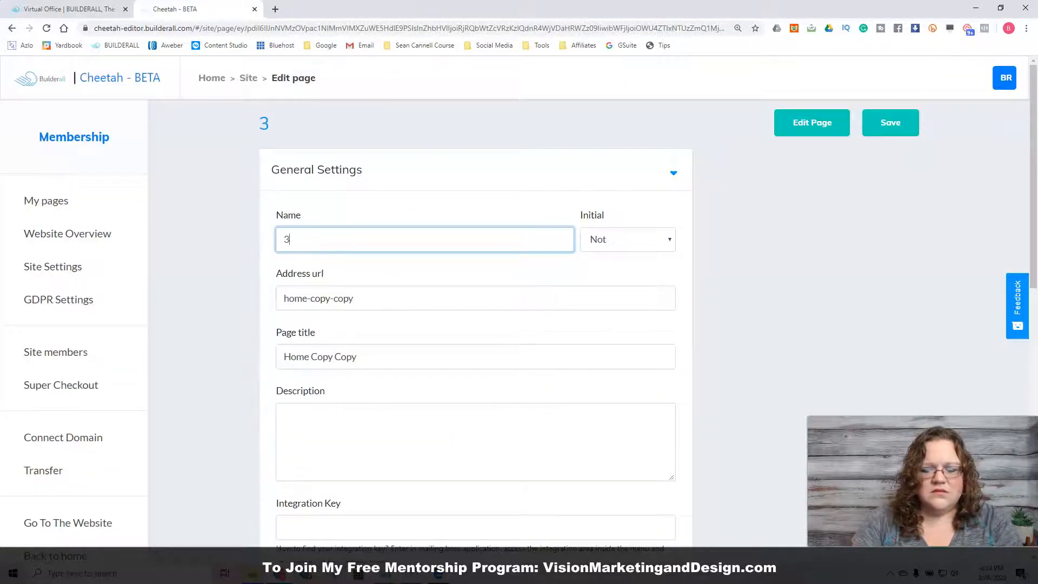
- Set the address URL of page 3 to page3
left_click(354, 298)
key("BackSpace")
key("BackSpace")
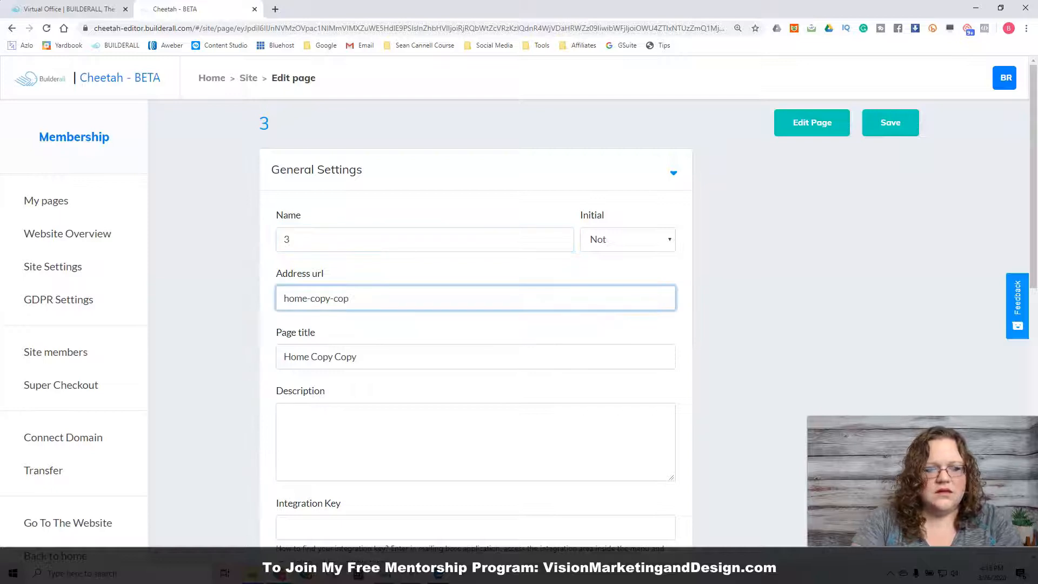
key("BackSpace")
key("BackSpace")
key("BackSpace")
key("BackSpace")
key("BackSpace")
key("BackSpace")
key("BackSpace")
key("BackSpace")
key("BackSpace")
key("BackSpace")
key("BackSpace")
key("BackSpace")
type("page3")
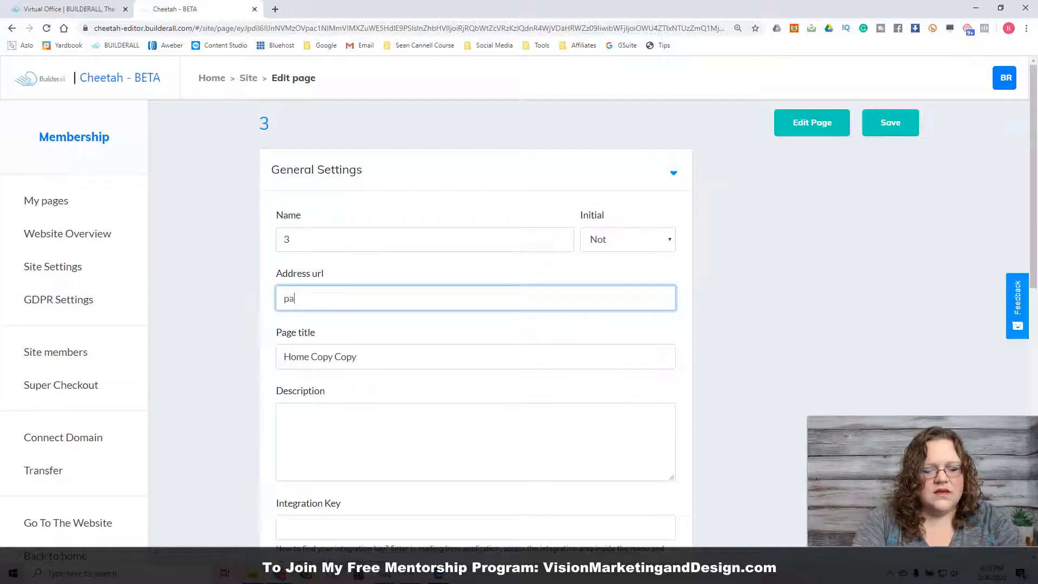
- Set the page title to Page 3 and save the page settings
left_click(357, 356)
key("BackSpace")
key("BackSpace")
key("BackSpace")
key("BackSpace")
key("BackSpace")
key("BackSpace")
key("BackSpace")
key("BackSpace")
key("BackSpace")
key("BackSpace")
key("BackSpace")
key("BackSpace")
key("BackSpace")
key("BackSpace")
type("Page 3")
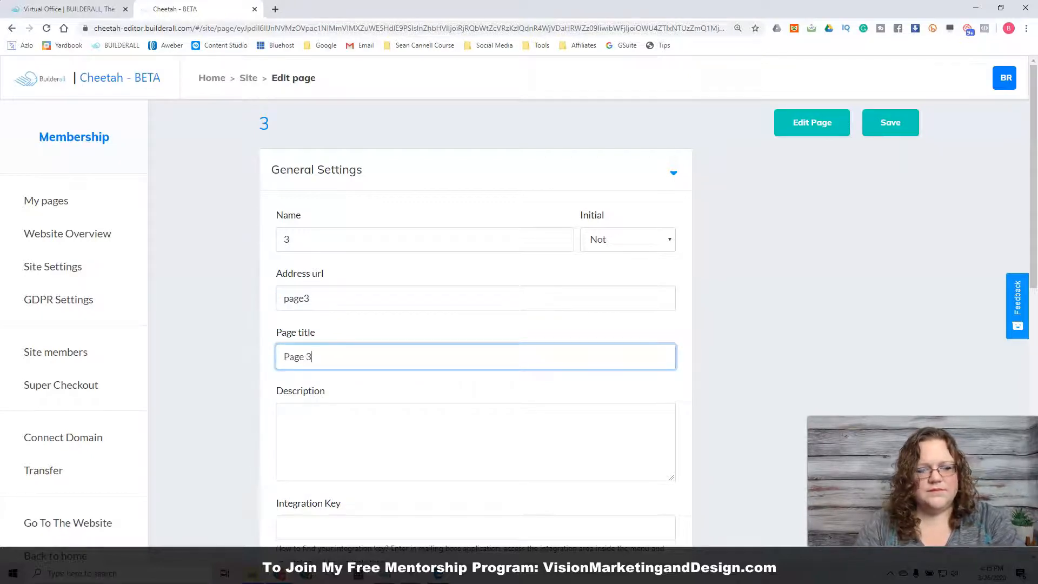
left_click(890, 123)
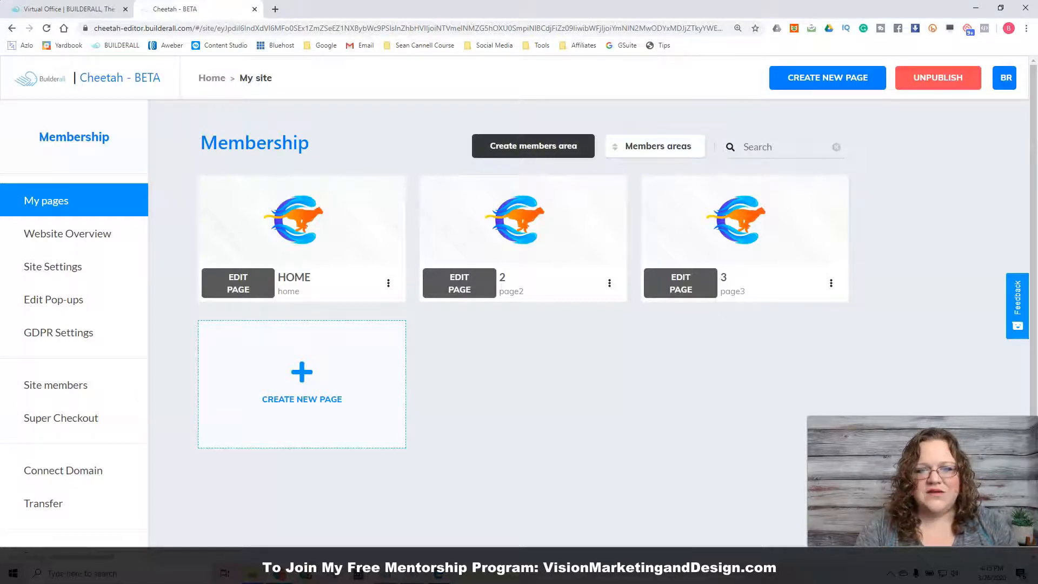
- Start a new members area and name it VIP Member's Access
left_click(532, 146)
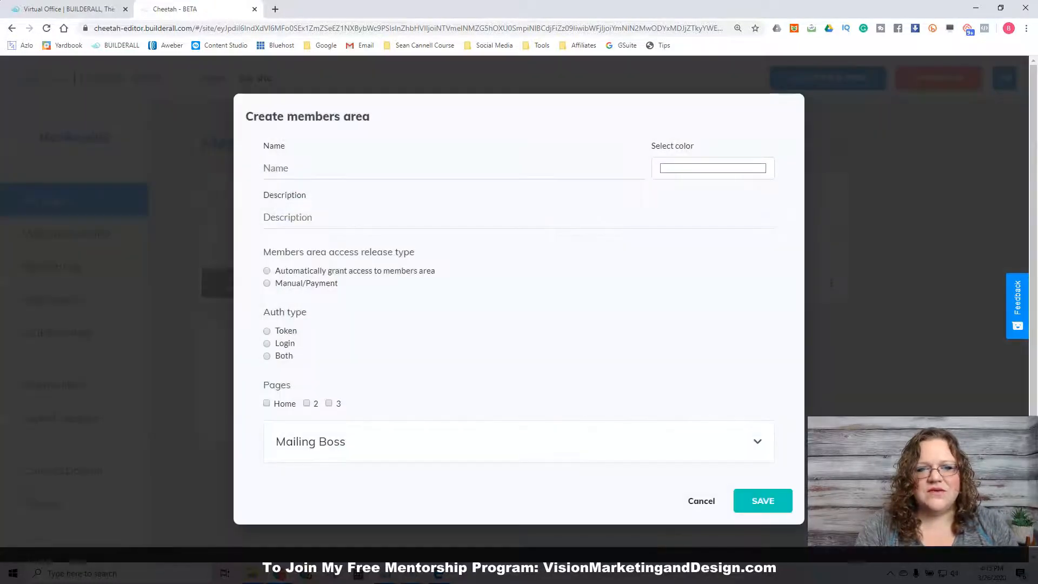
left_click(303, 168)
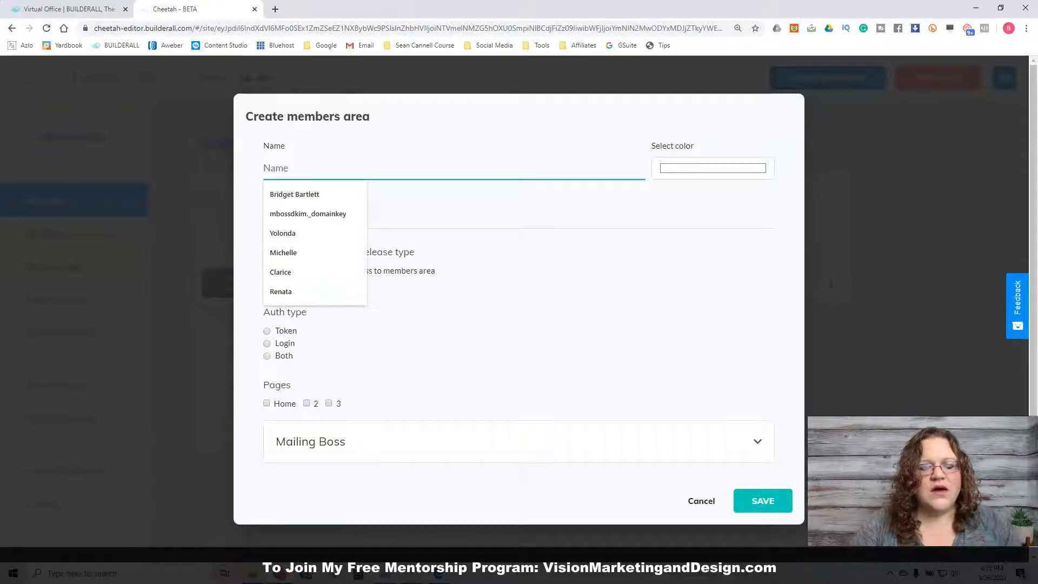
type("B")
key("BackSpace")
type("VIP")
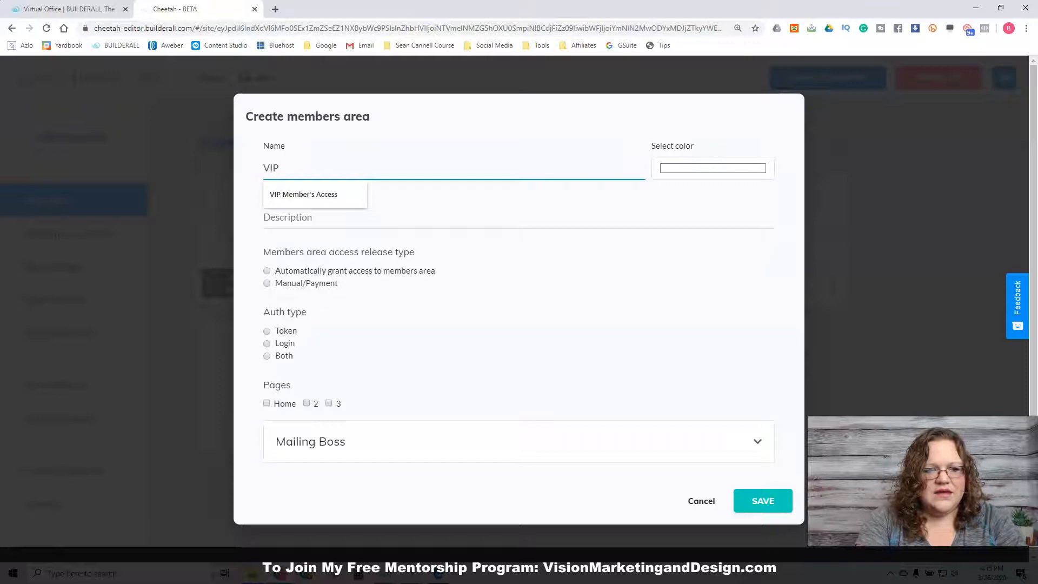
key("Down")
key("Tab")
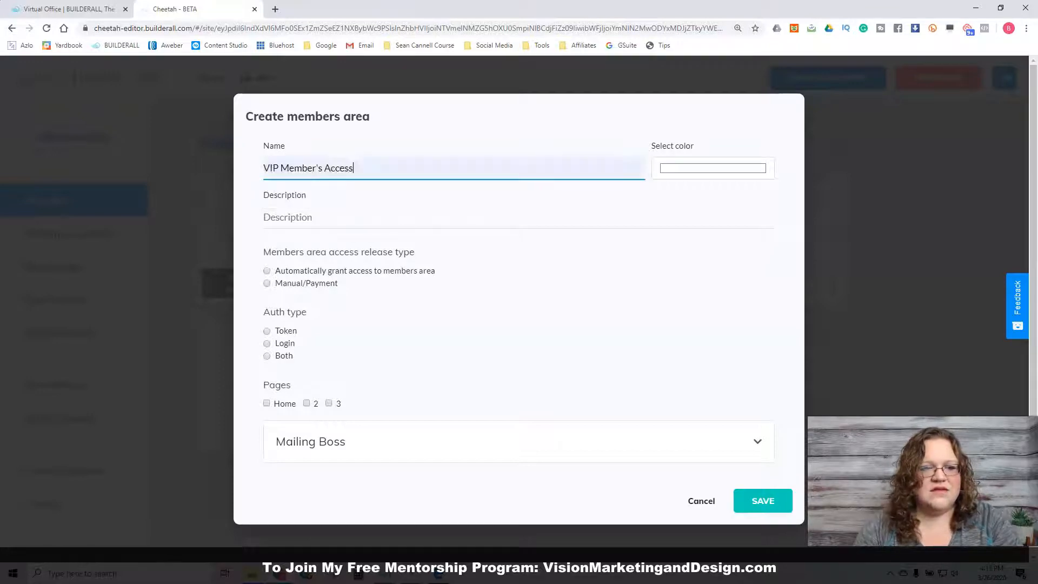
- Enter VIP Member's Access as the members area description and set the access release type to Manual/Payment
type("Vip")
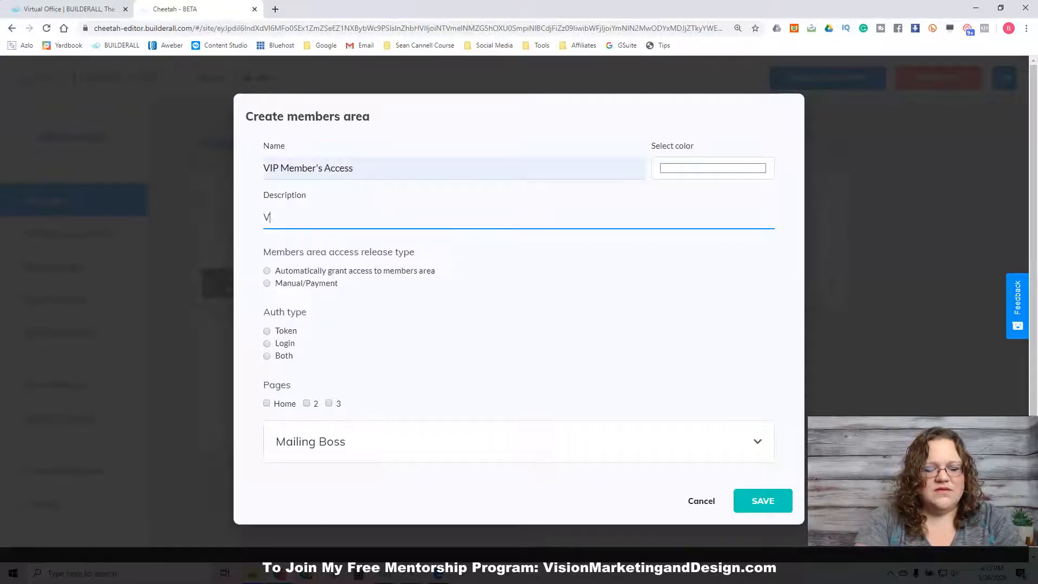
key("BackSpace")
key("BackSpace")
key("BackSpace")
type("IP Member's Access")
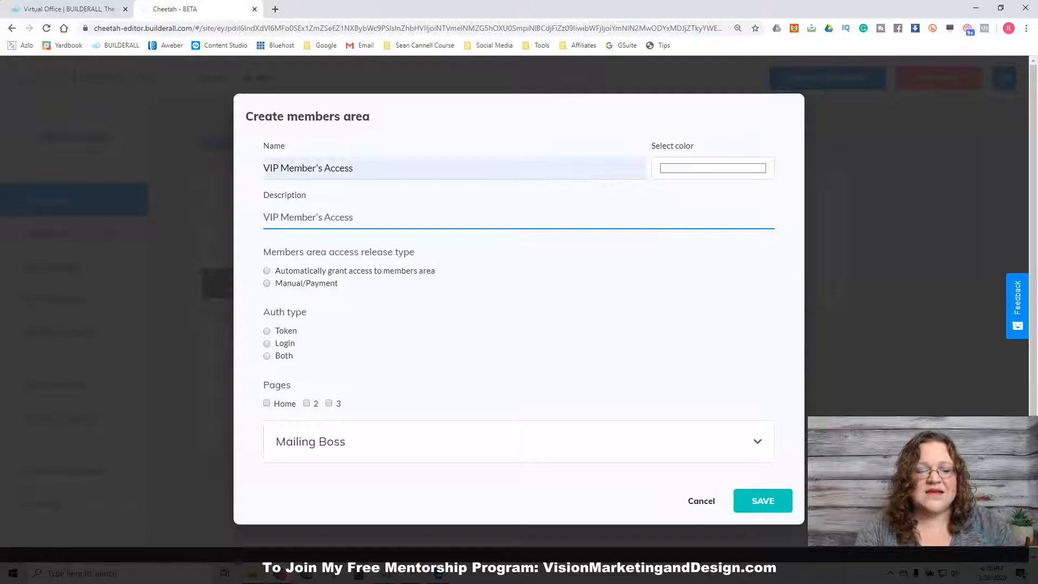
key("Tab")
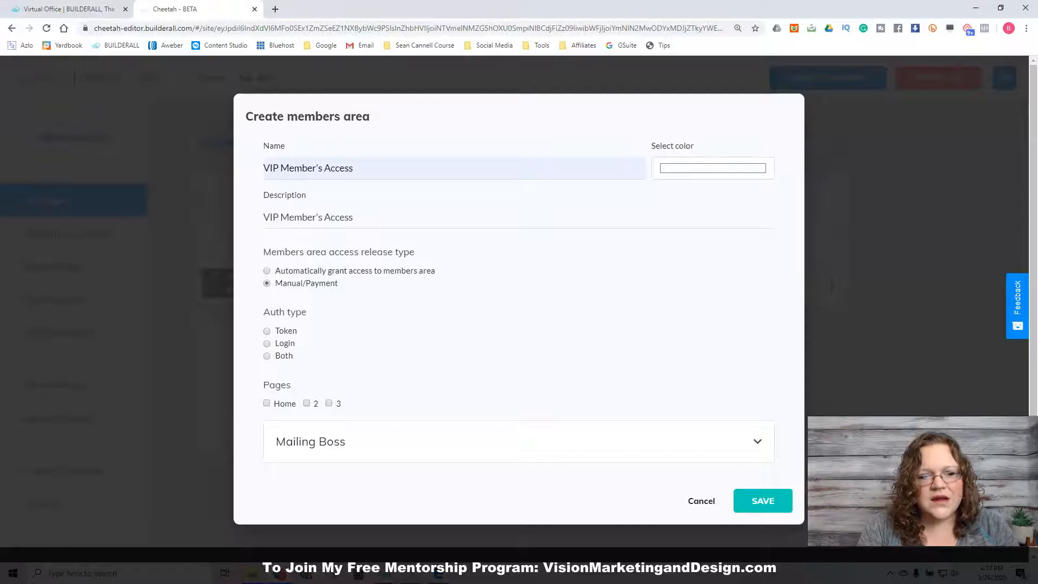
- Set the members area's auth type to Login, include pages 2 and 3, and save it
key("Return")
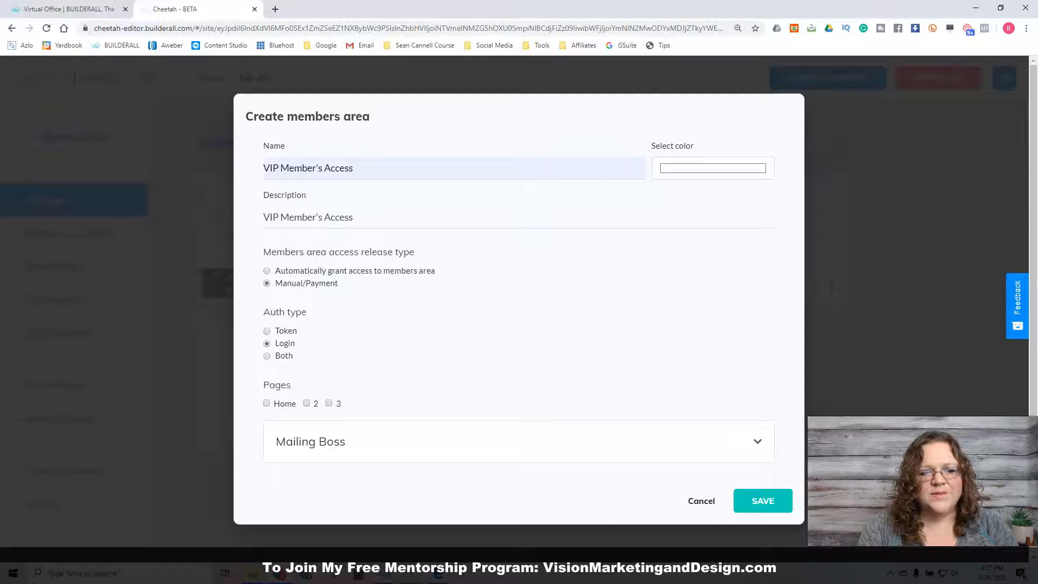
scroll(519, 303, "down", 1)
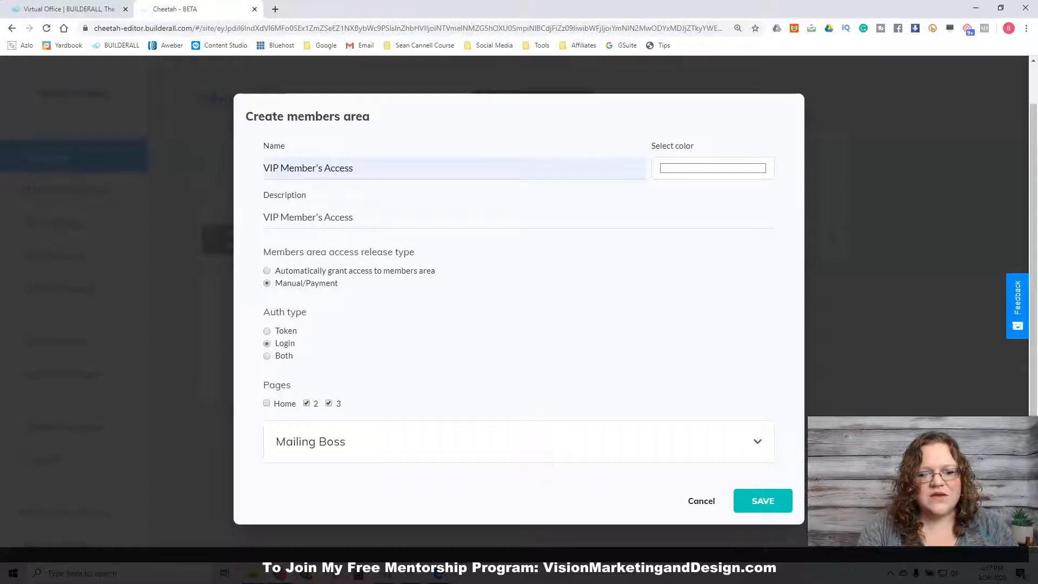
left_click(537, 449)
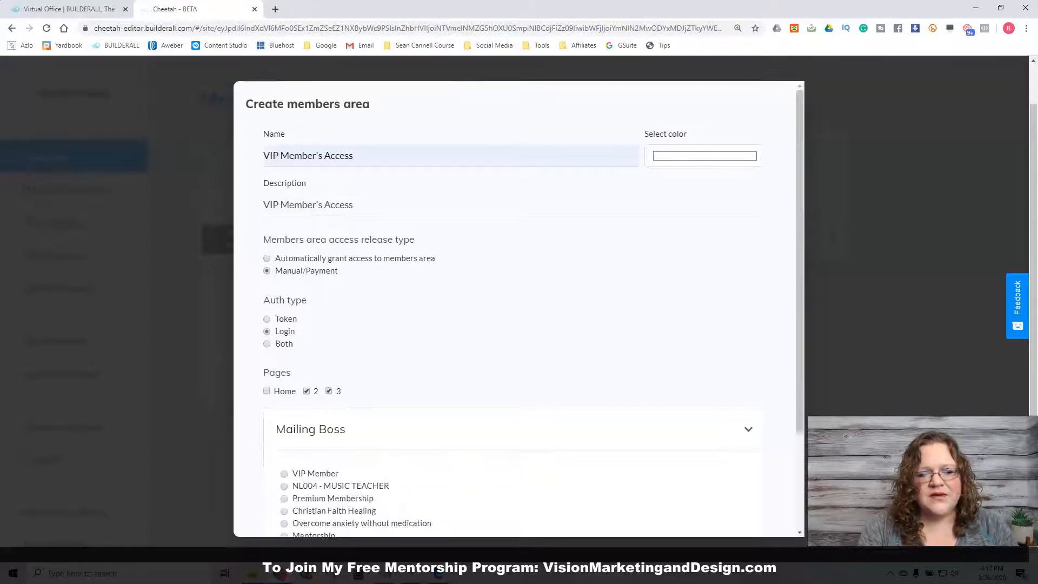
scroll(537, 449, "down", 4)
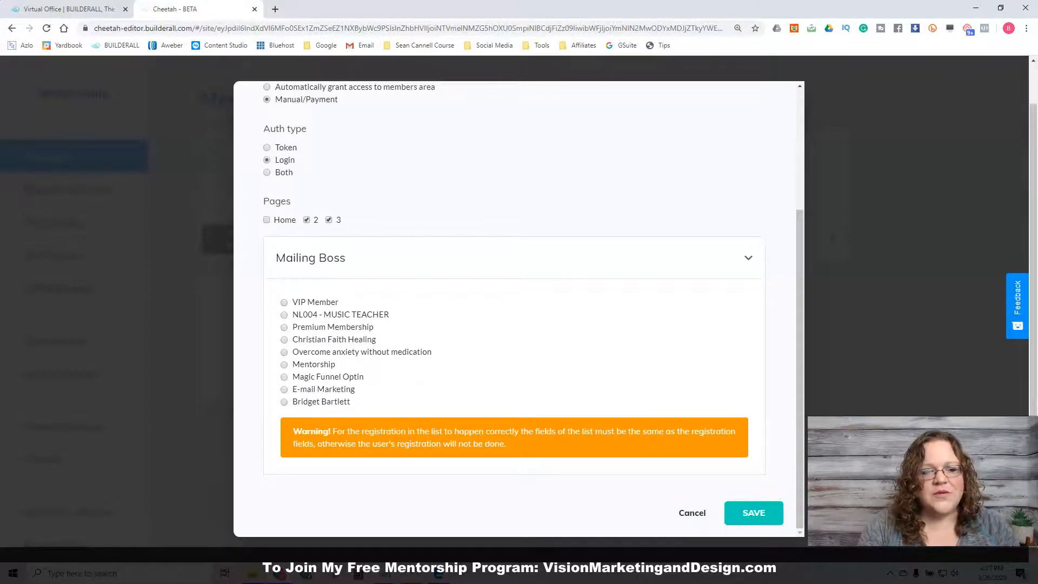
left_click(753, 512)
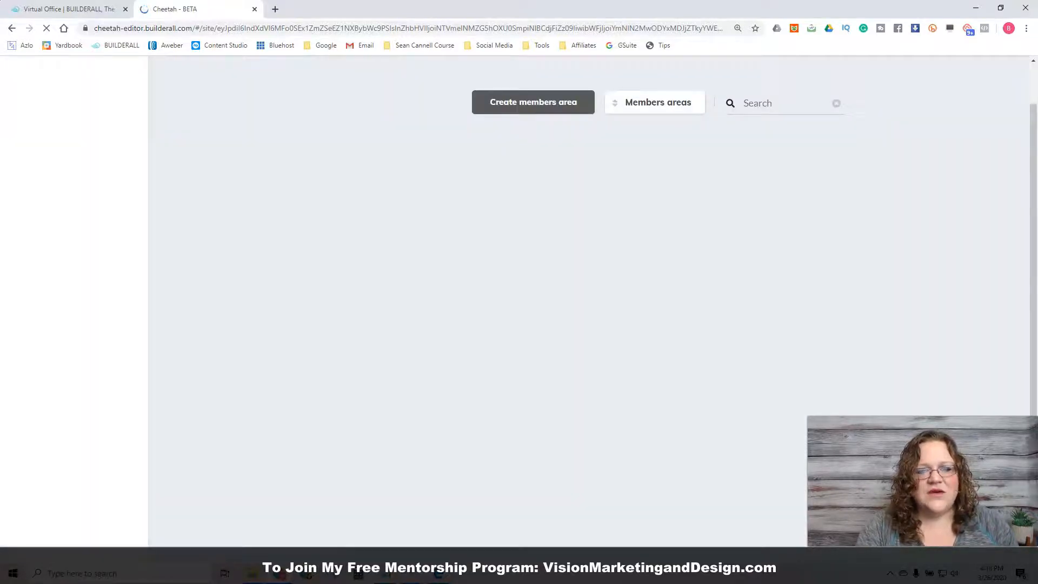
- Change the VIP Member's Access area's color to blue-violet (red 107, green 95, blue 220) and save the change
scroll(514, 301, "down", 1)
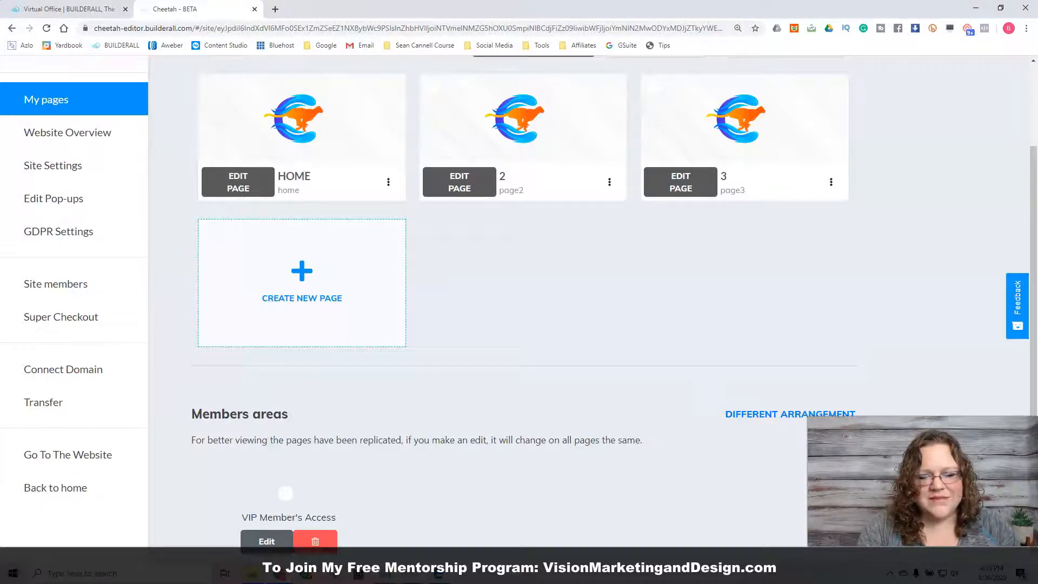
left_click(266, 540)
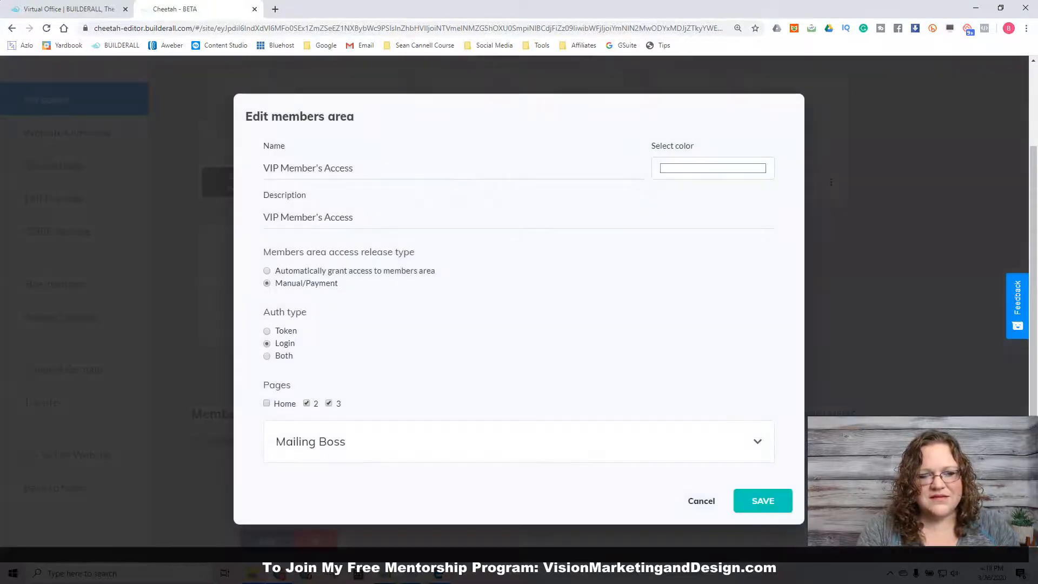
left_click(712, 168)
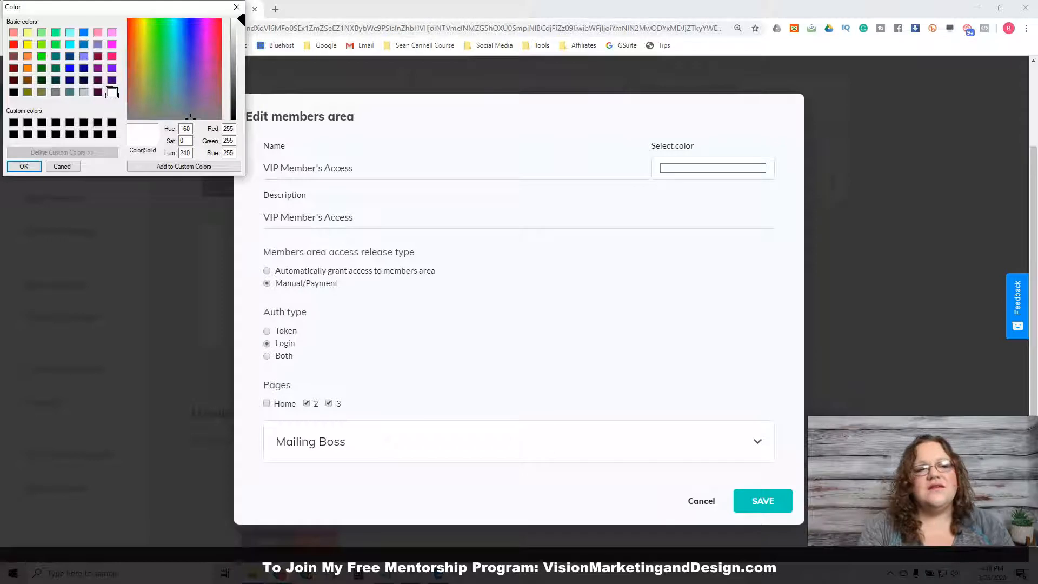
left_click(192, 54)
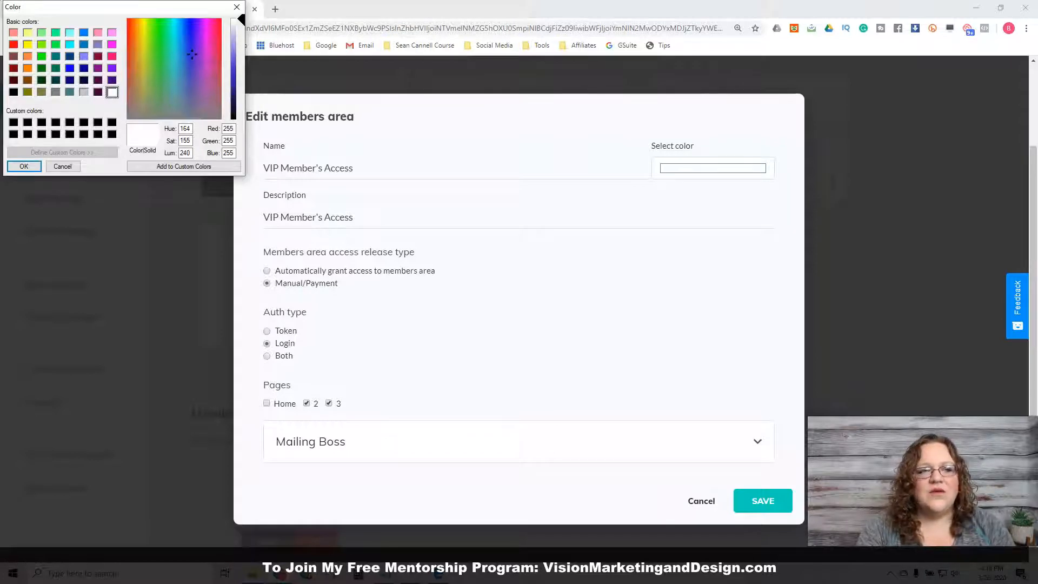
left_click(233, 58)
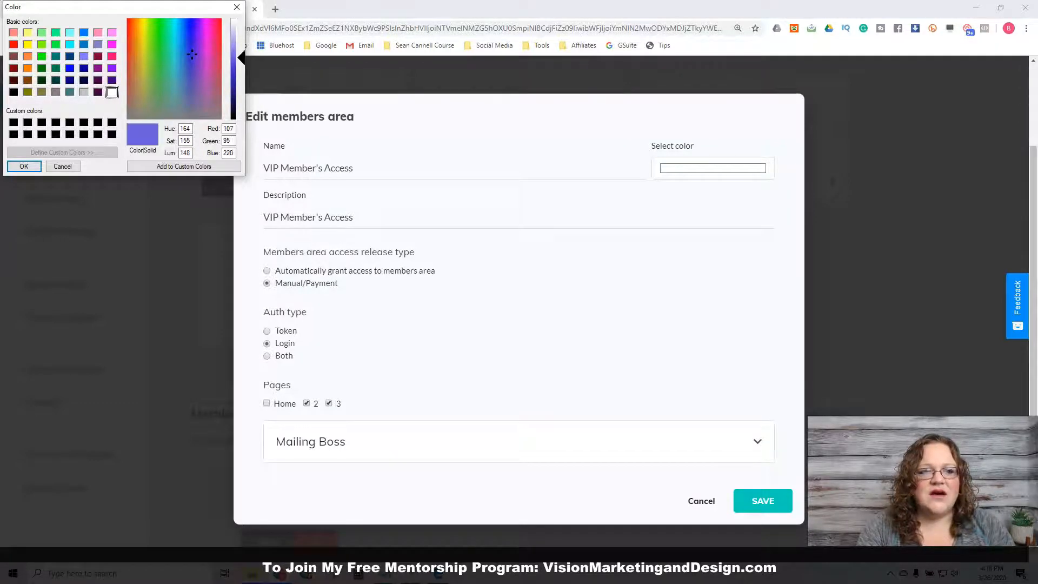
left_click(24, 166)
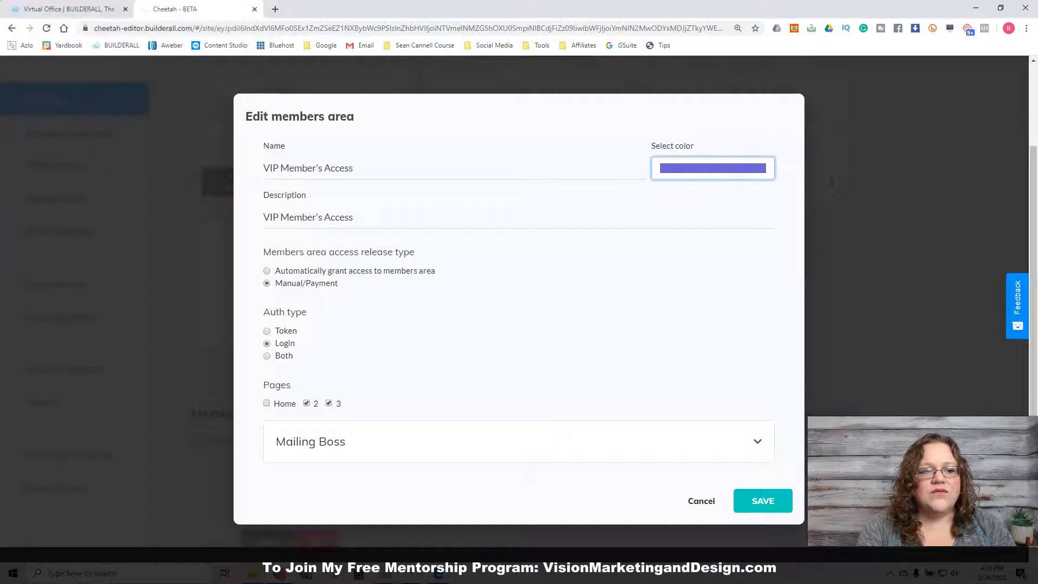
left_click(762, 500)
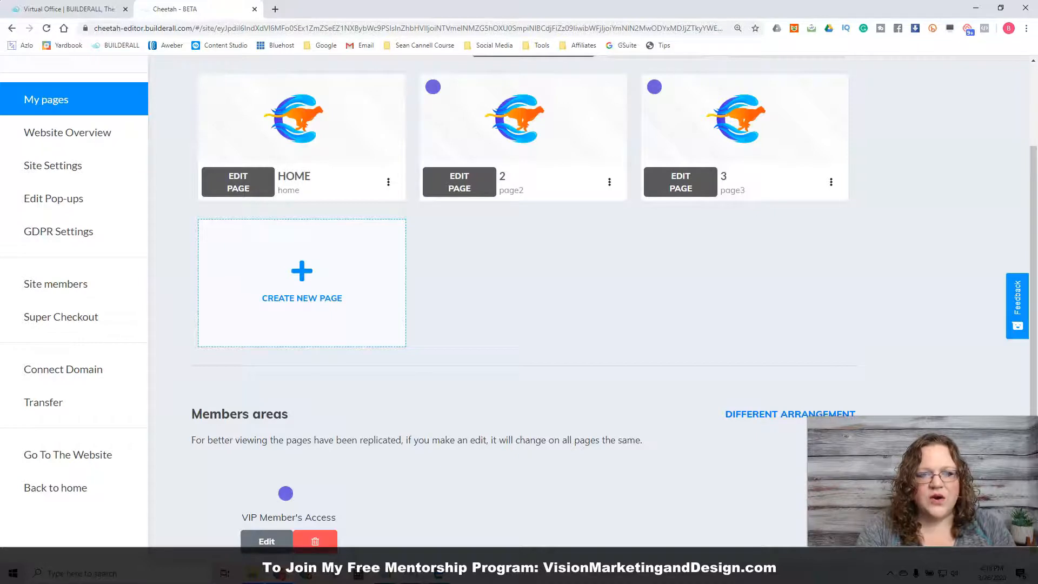
- Open the Home page for editing
mouse_move(433, 87)
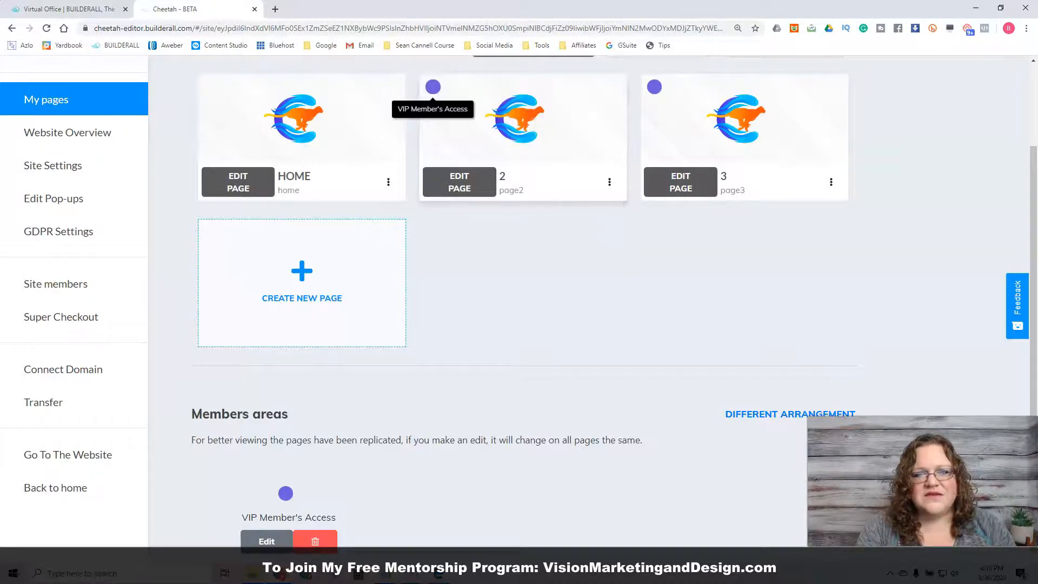
mouse_move(523, 122)
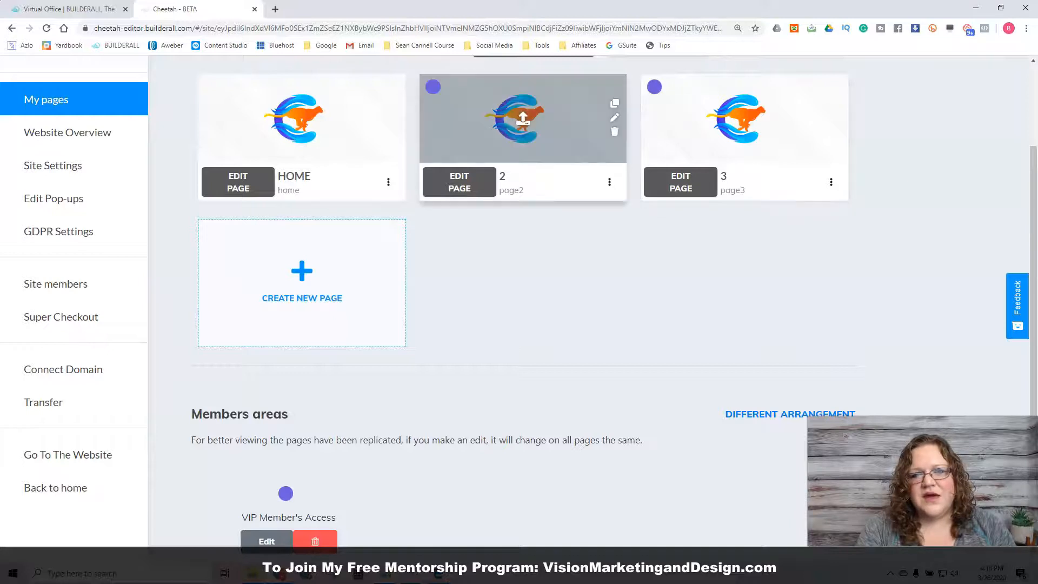
mouse_move(744, 120)
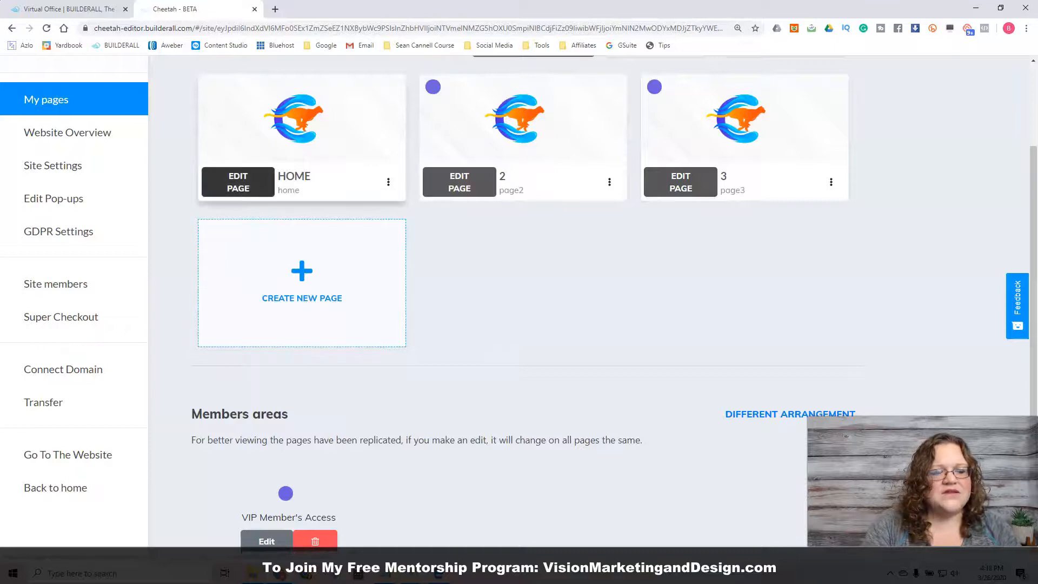
left_click(237, 181)
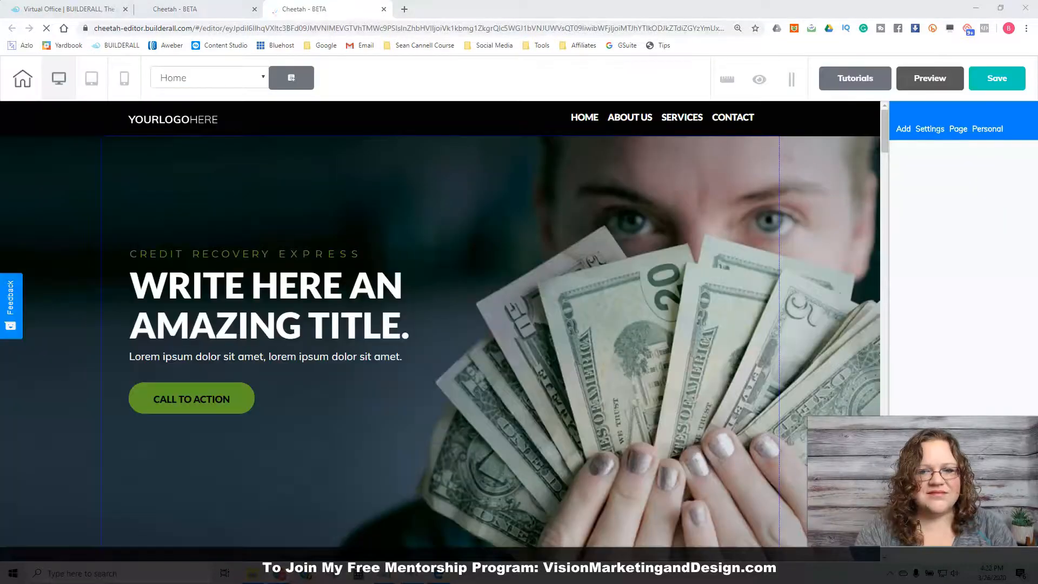
- Look through the Home page template's sections from the hero down to the client testimonials and back
scroll(440, 324, "down", 10)
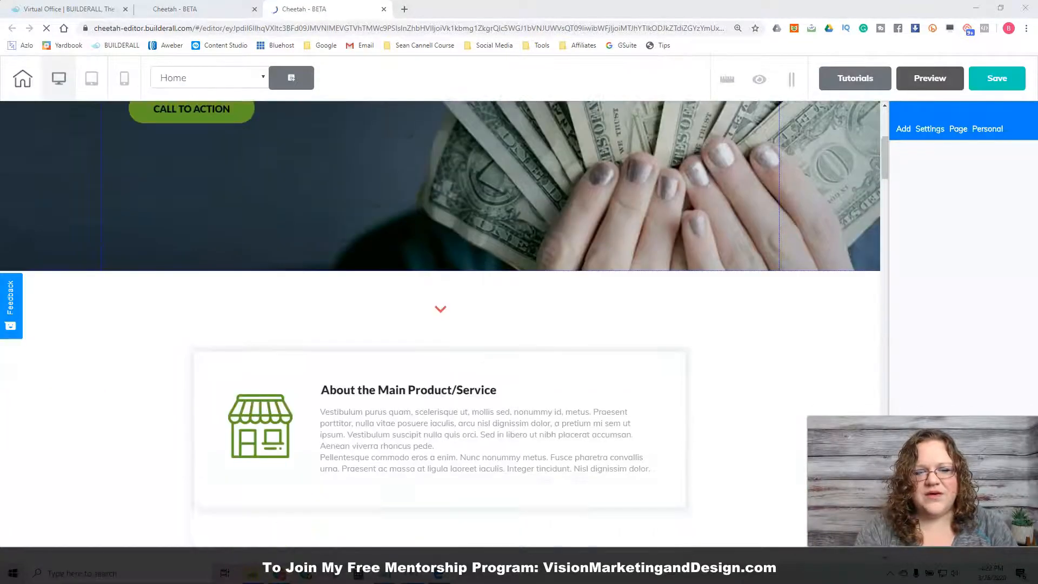
scroll(440, 325, "down", 5)
scroll(440, 325, "down", 20)
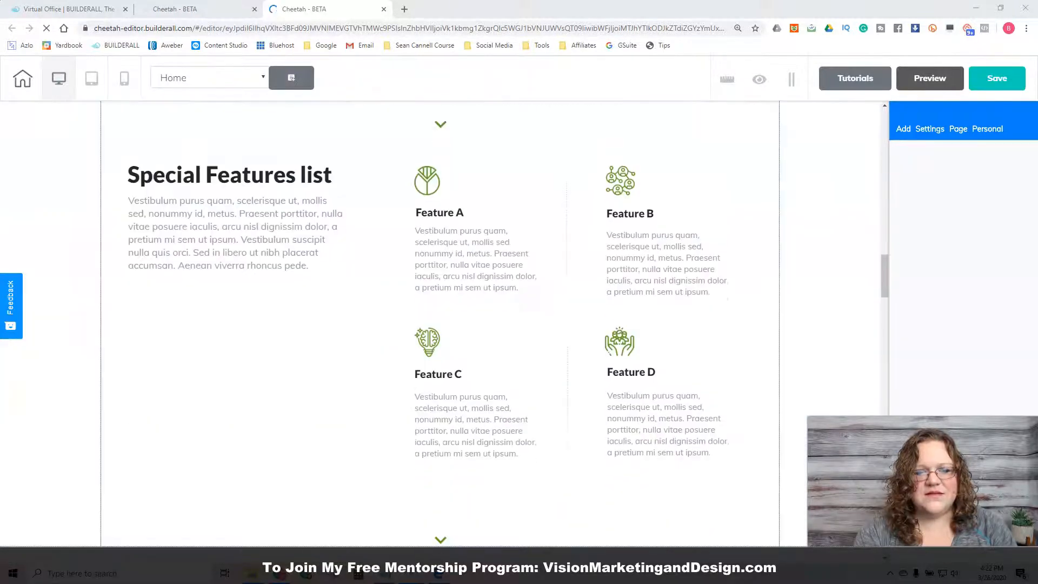
scroll(440, 325, "down", 20)
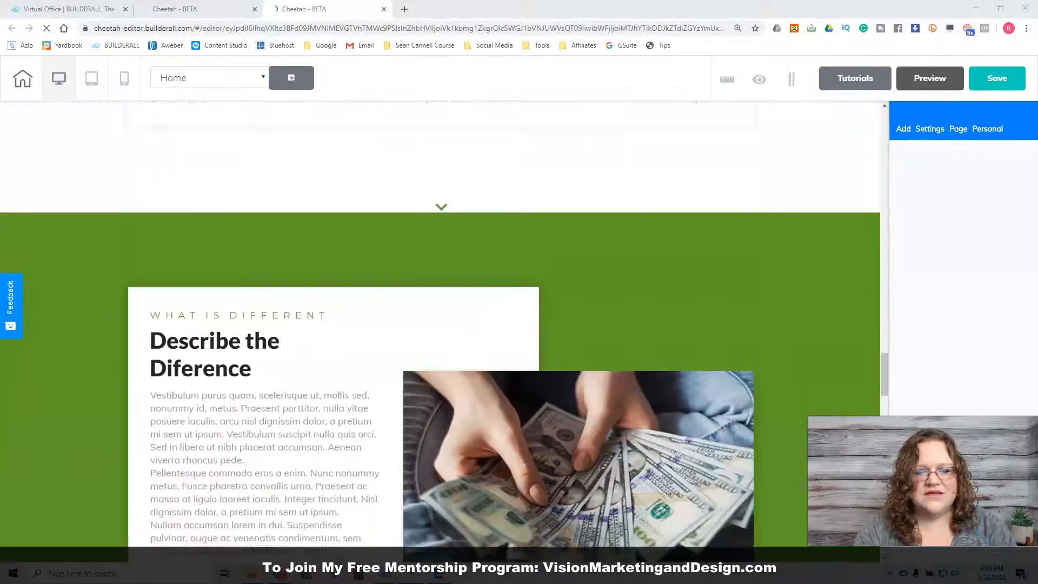
scroll(441, 324, "down", 20)
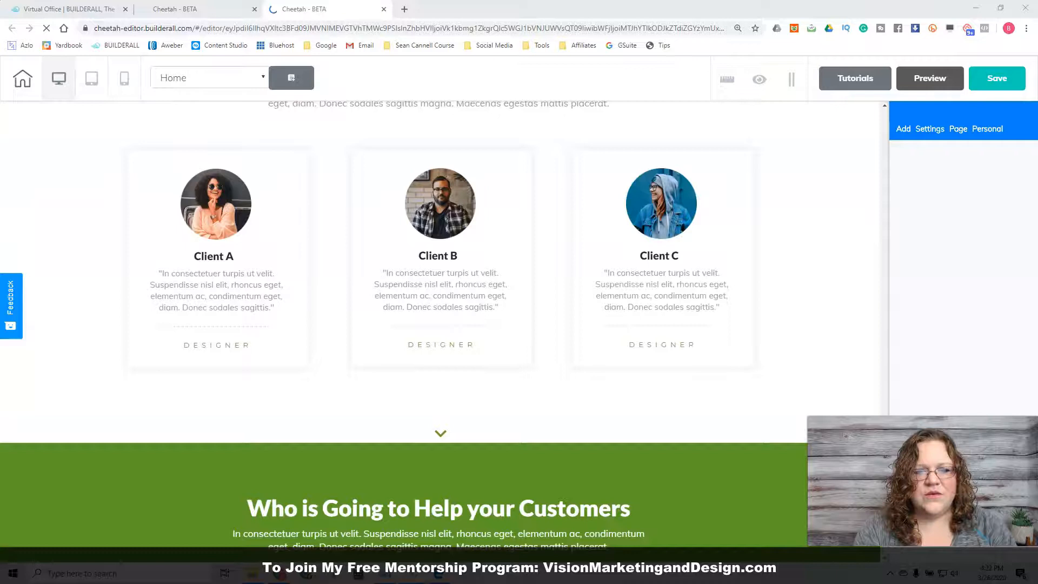
scroll(440, 325, "up", 20)
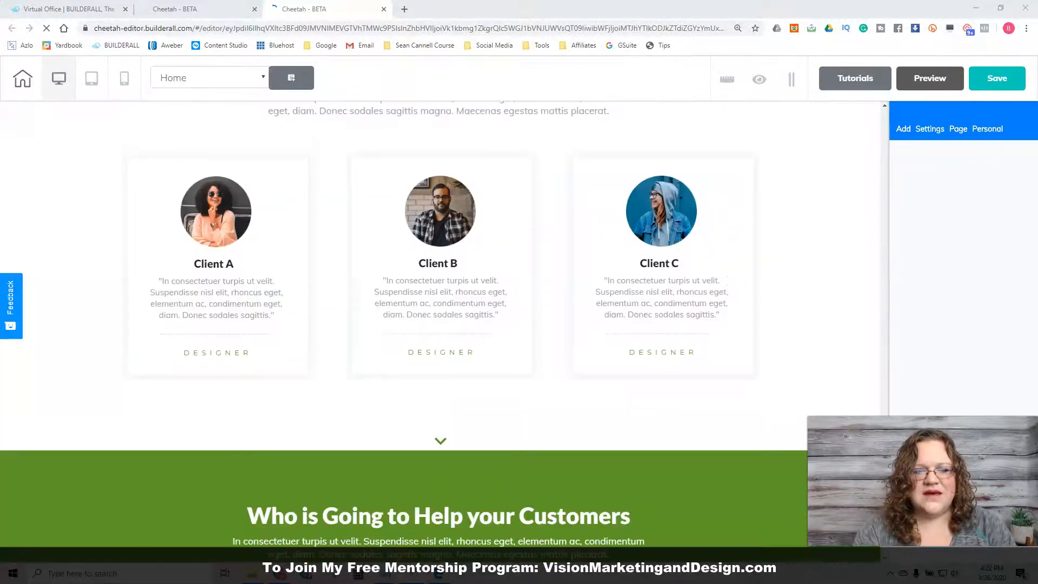
scroll(440, 325, "up", 20)
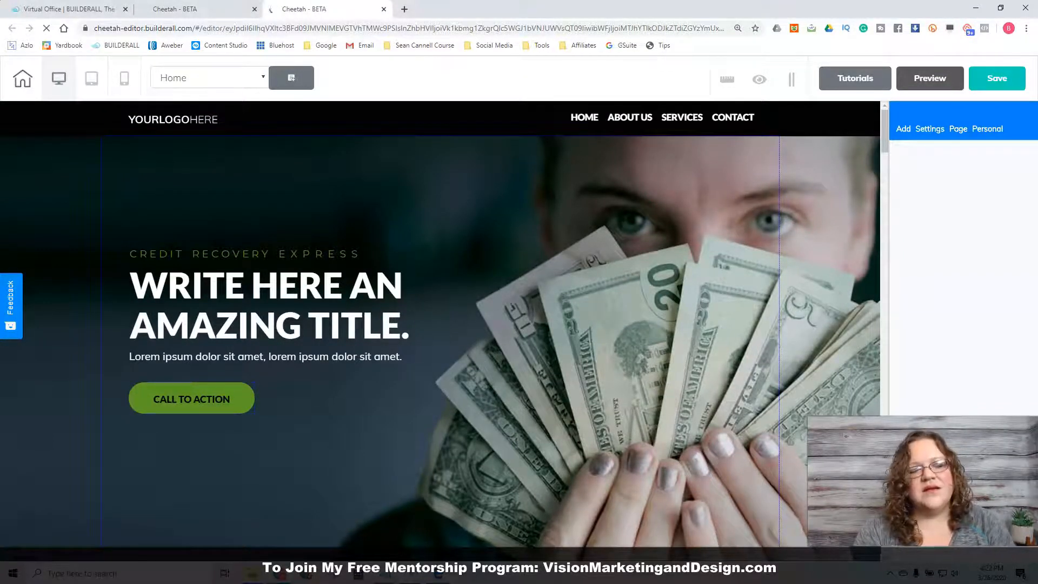
- Open the link settings of the hero section's CALL TO ACTION button
left_click(191, 399)
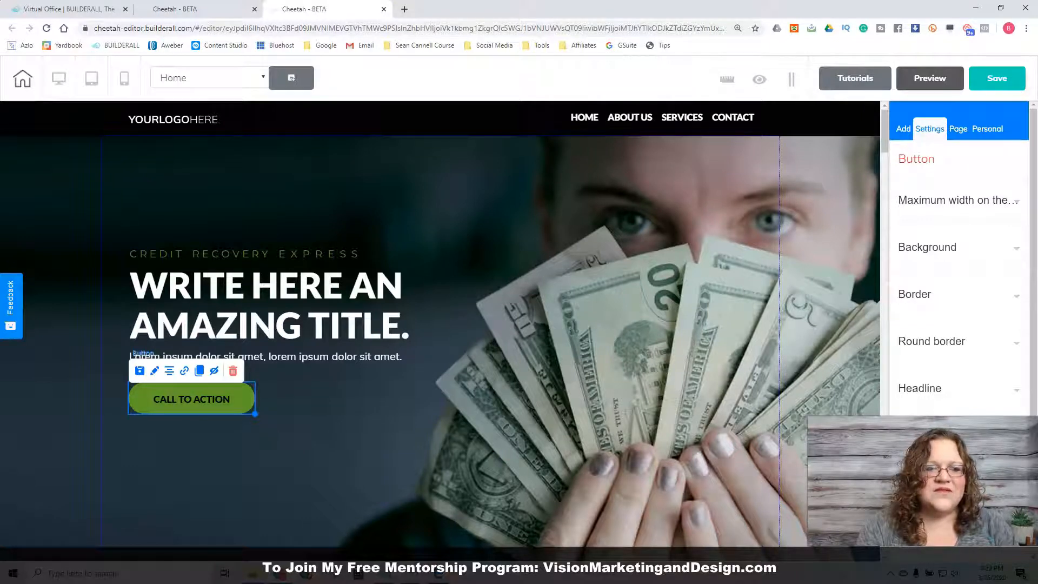
left_click(440, 206)
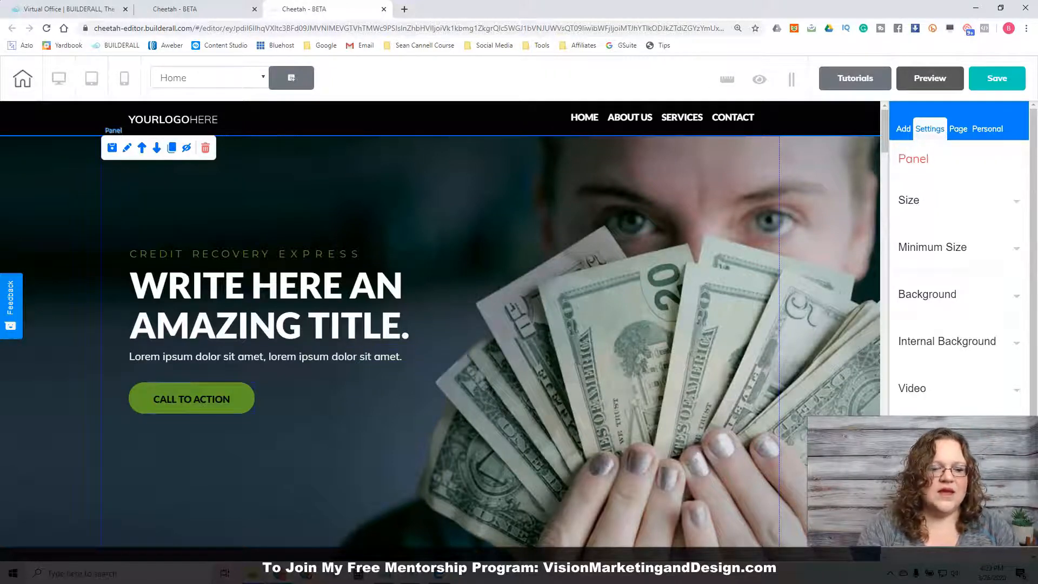
left_click(191, 399)
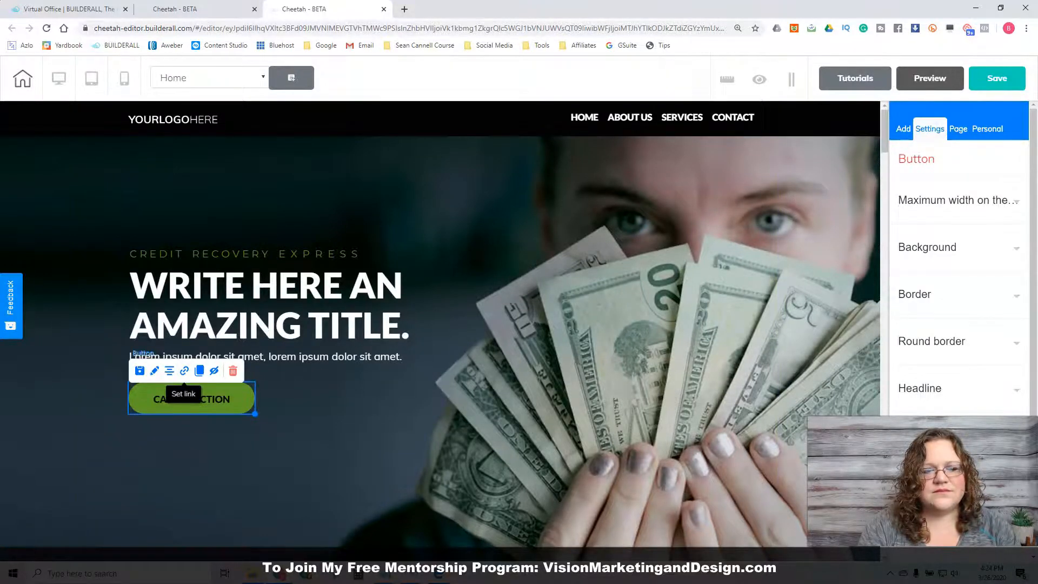
left_click(185, 370)
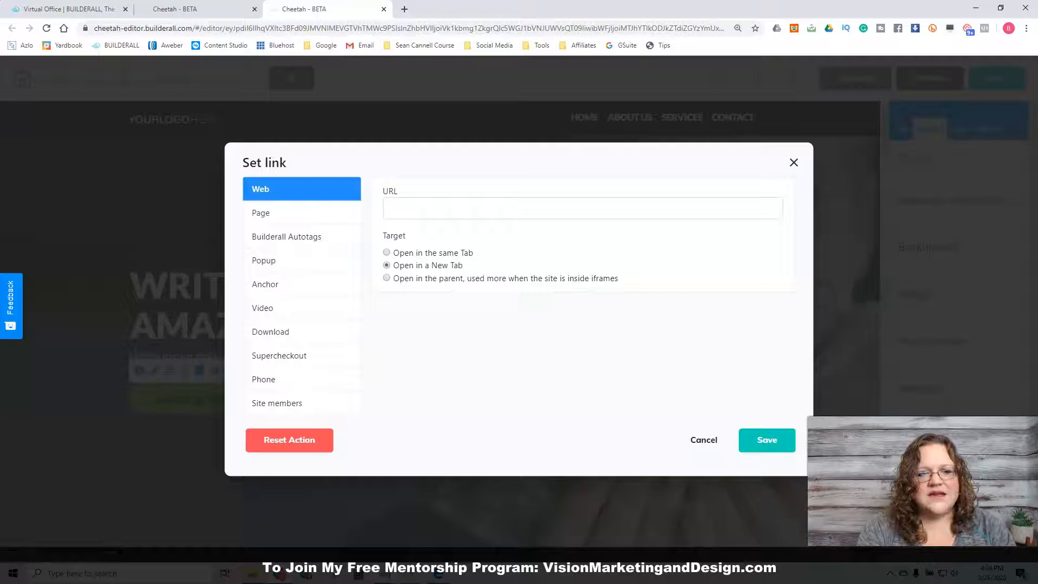
- Review the button's Page, Builderall Autotags, Popup, Anchor, Video and Download link options
left_click(261, 213)
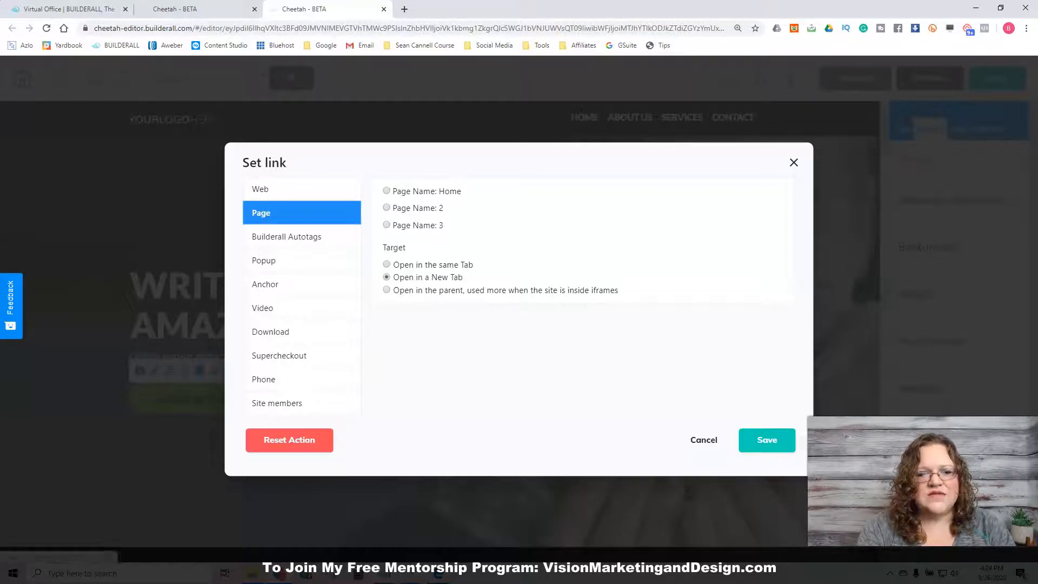
left_click(288, 236)
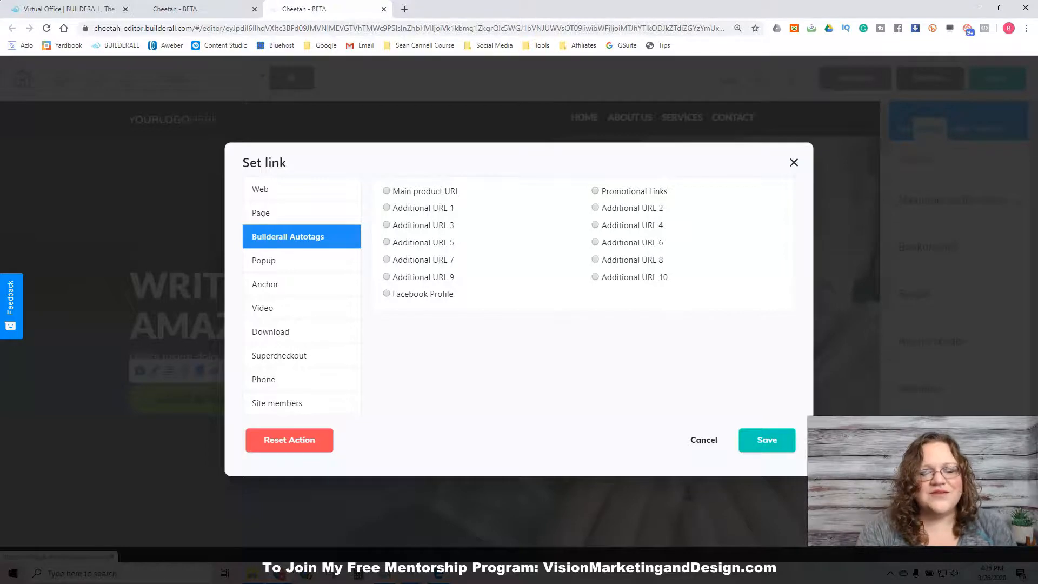
left_click(264, 261)
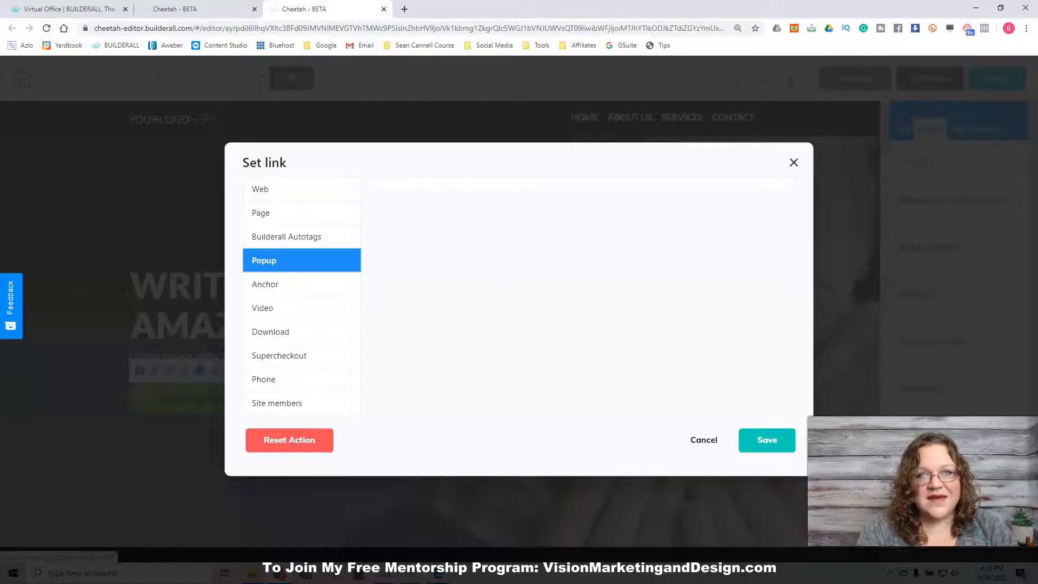
left_click(265, 284)
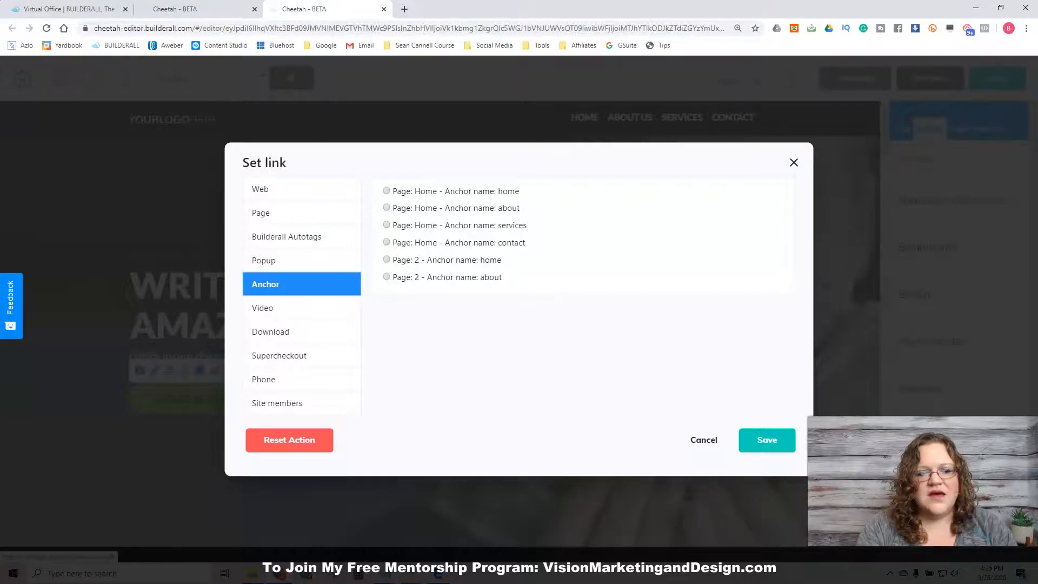
left_click(286, 308)
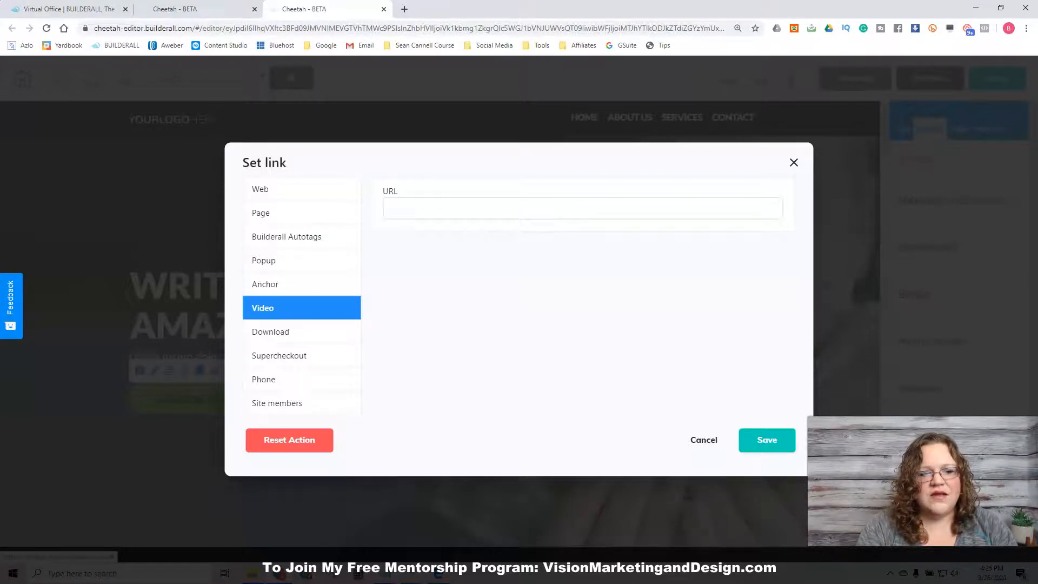
left_click(286, 331)
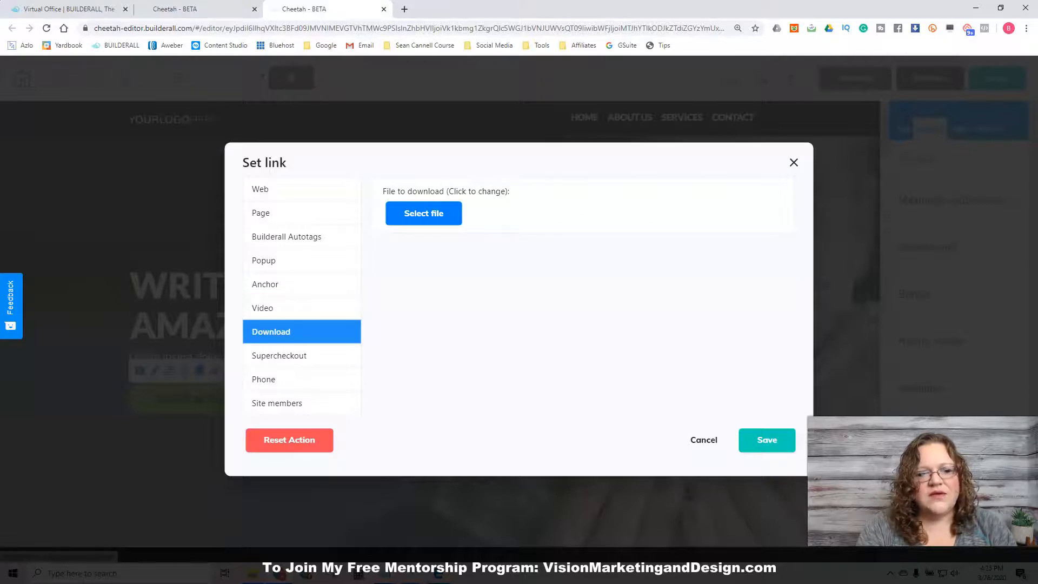
- Review the button's Supercheckout and Phone link options, including the list of products to sell
left_click(280, 356)
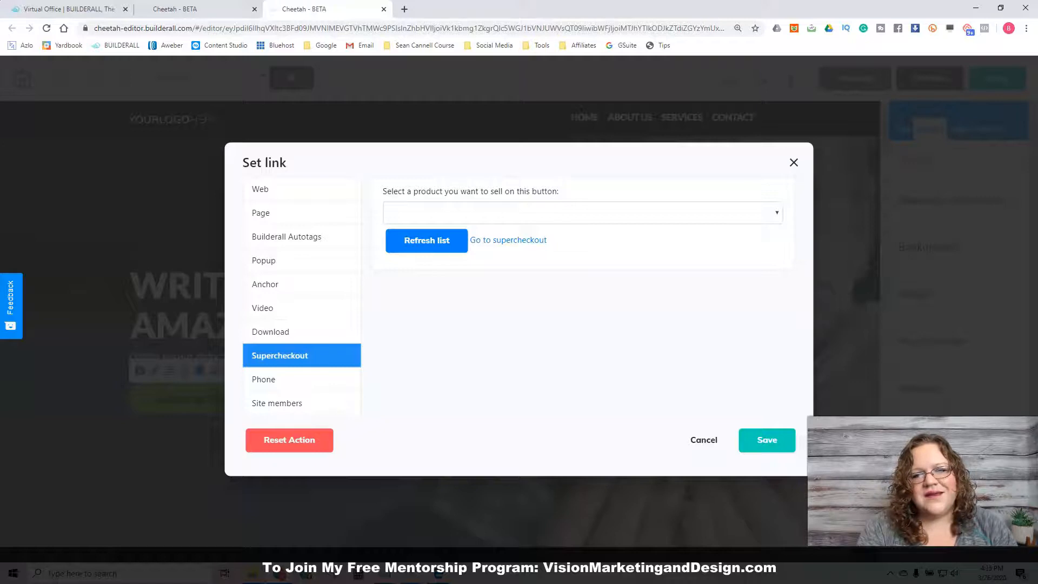
left_click(583, 213)
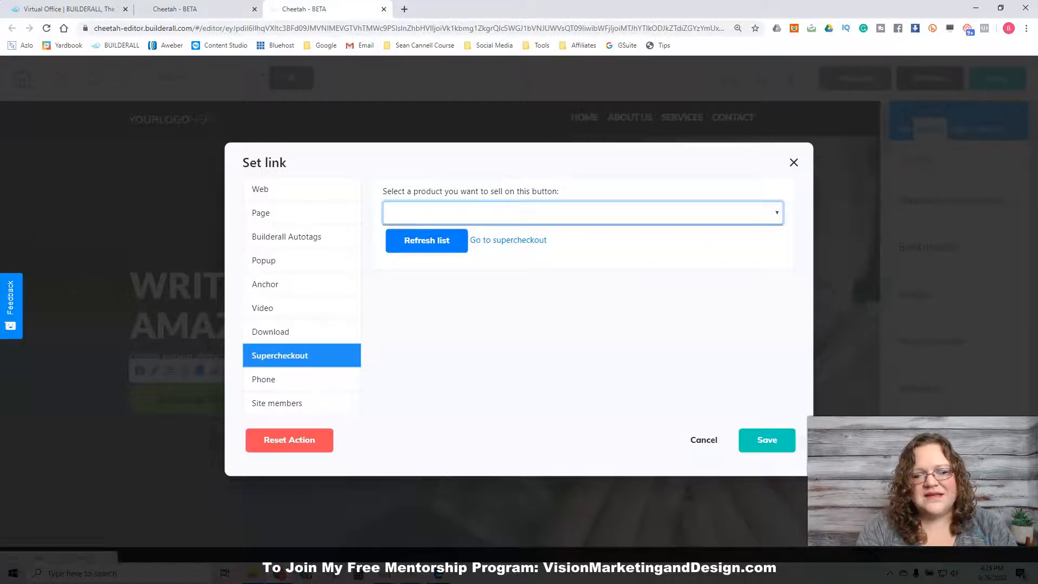
left_click(583, 325)
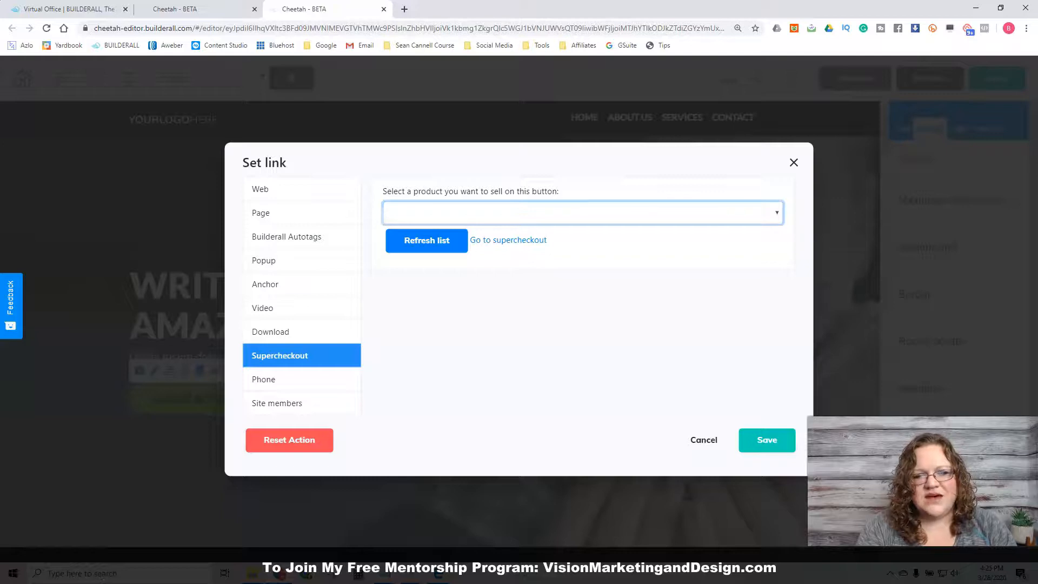
left_click(301, 380)
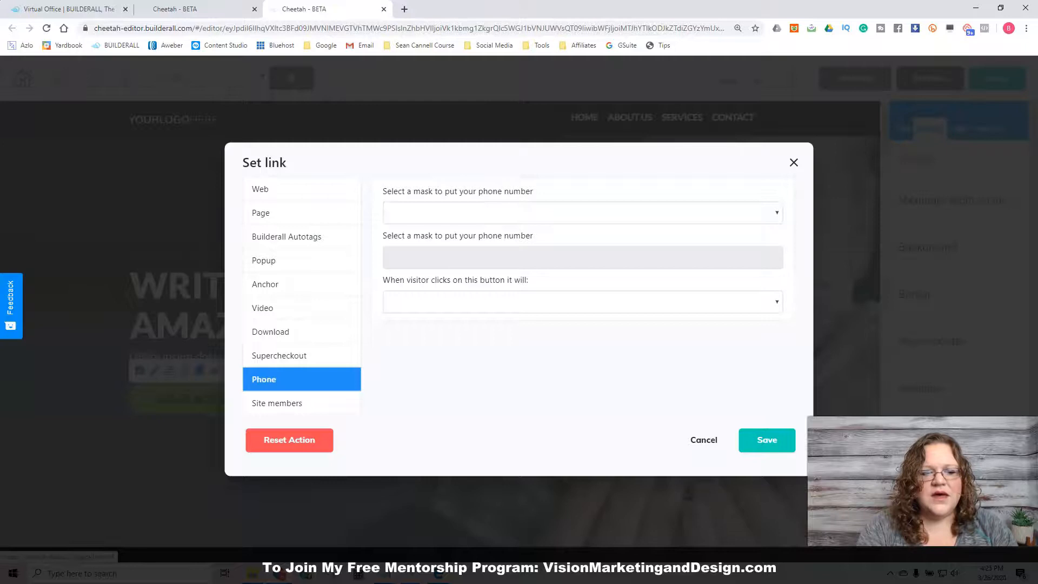
- Link the button to site member registration for VIP Member's Access, redirecting to page 2, and save the link
left_click(301, 403)
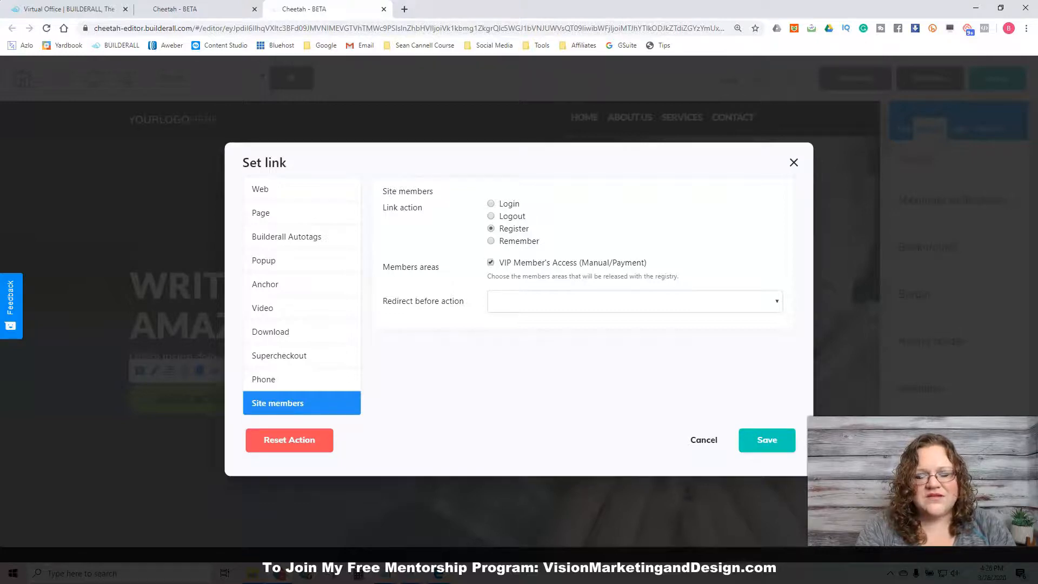
left_click(632, 301)
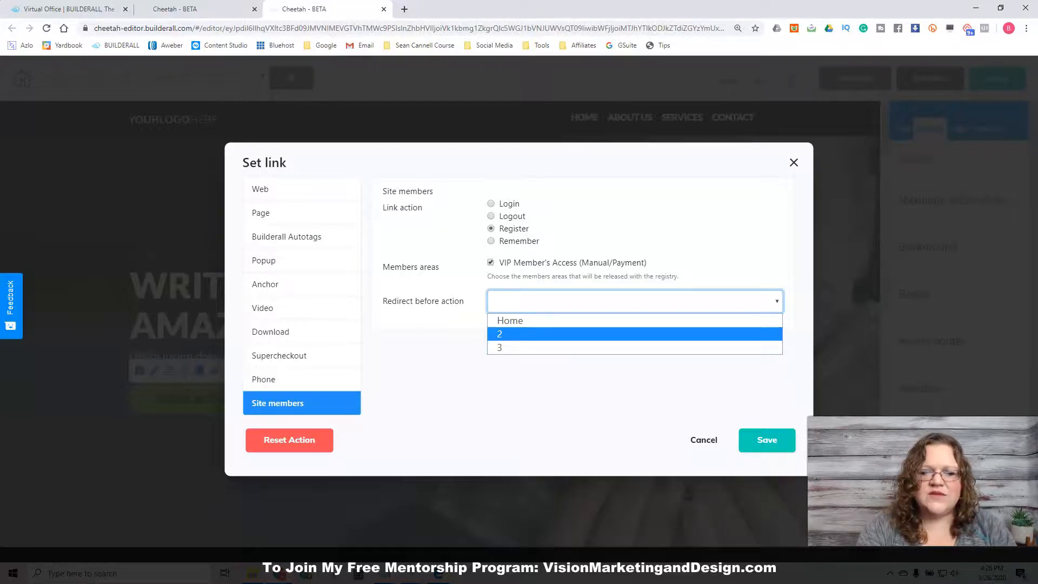
key("Return")
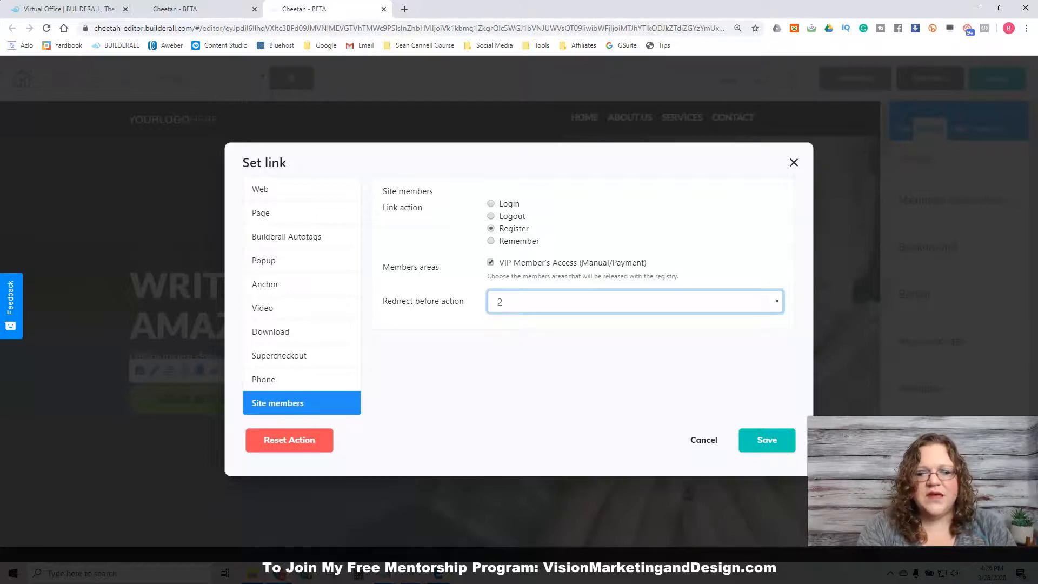
left_click(766, 440)
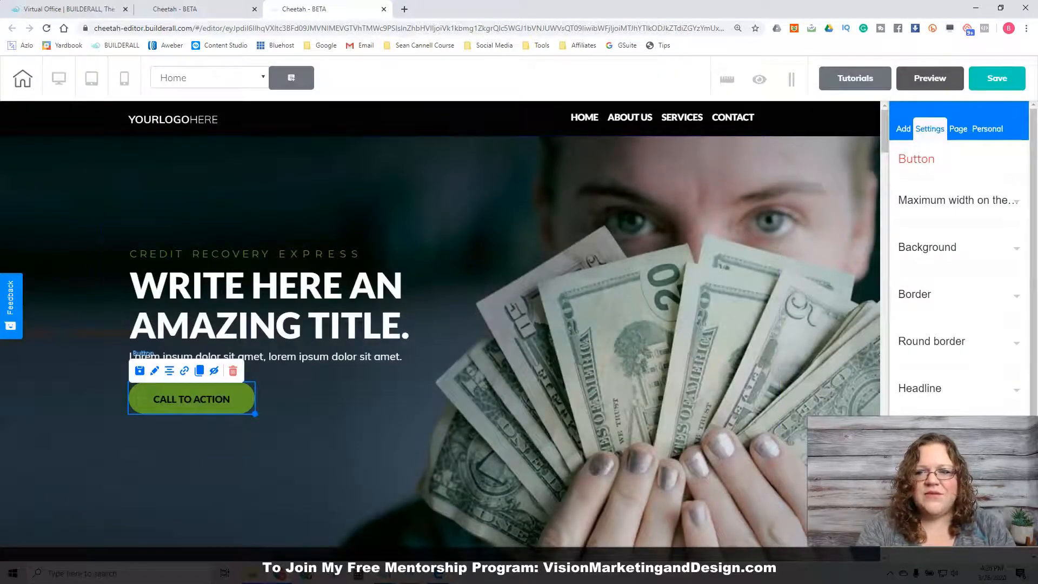
- Save and publish the site, and close the Home page editor
left_click(997, 78)
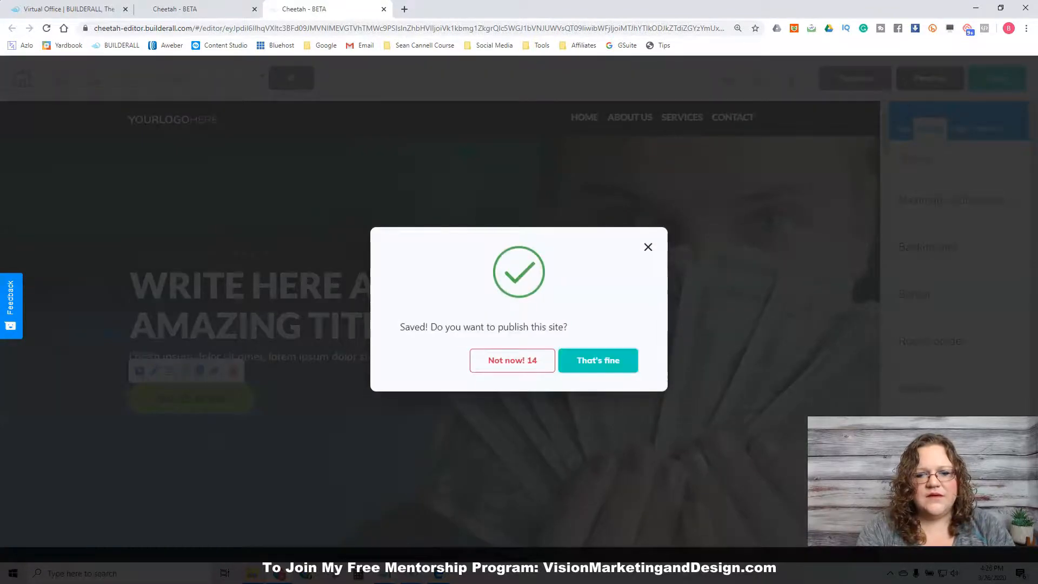
left_click(598, 361)
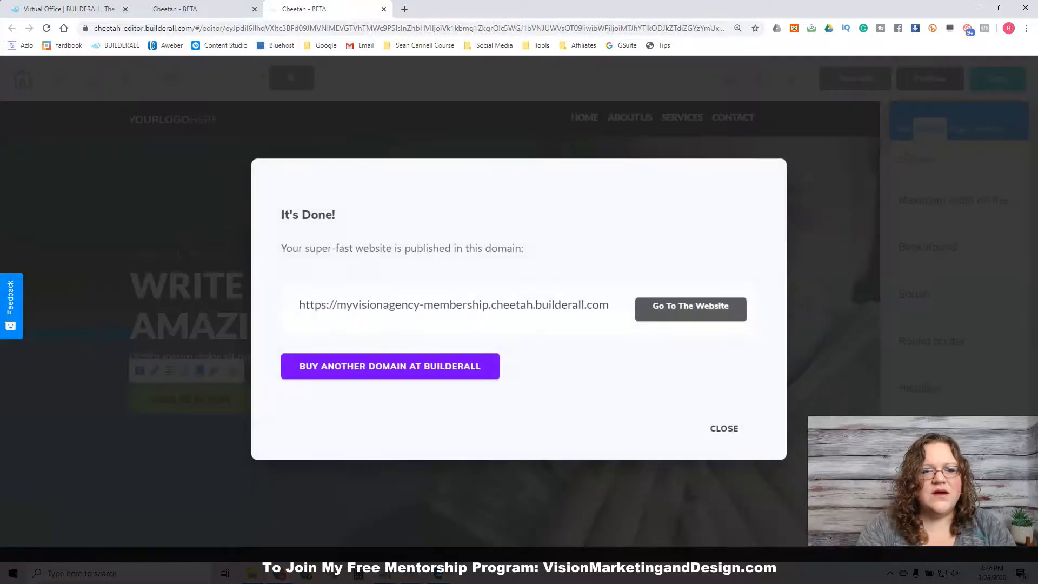
left_click(723, 428)
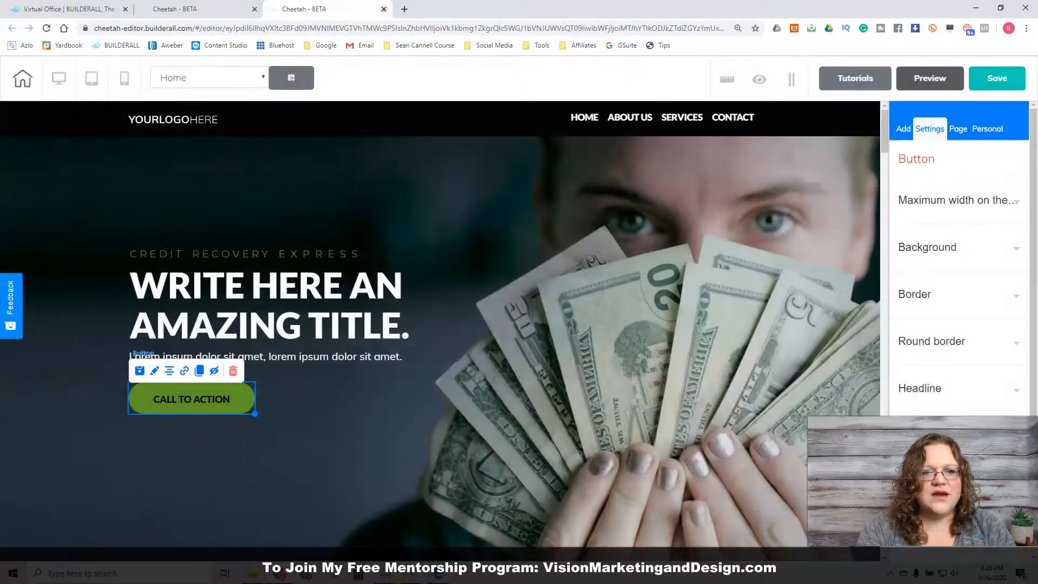
left_click(383, 9)
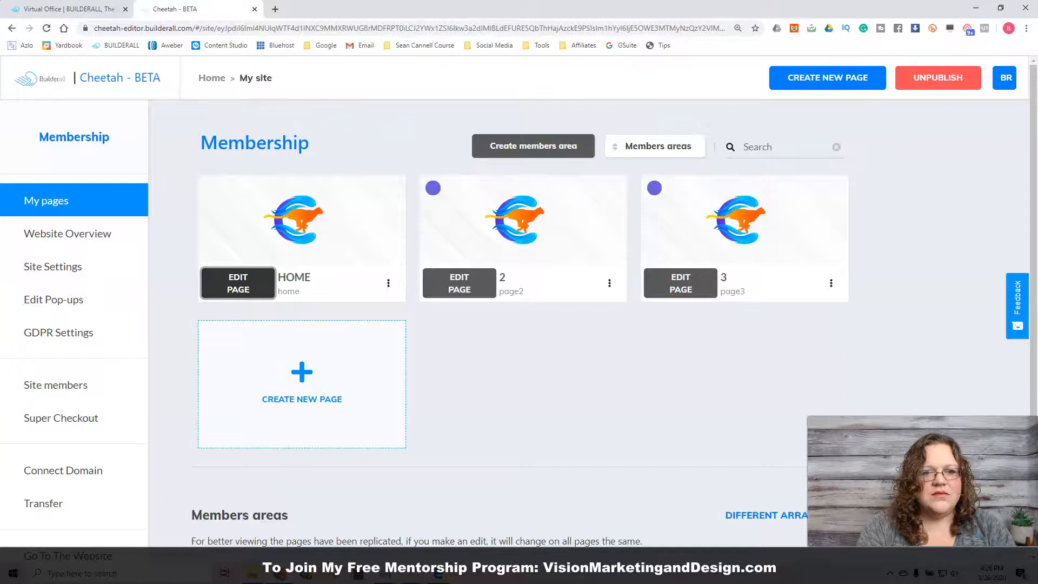
- Reload the site's page list and view the published Home page with its Register form
left_click(46, 28)
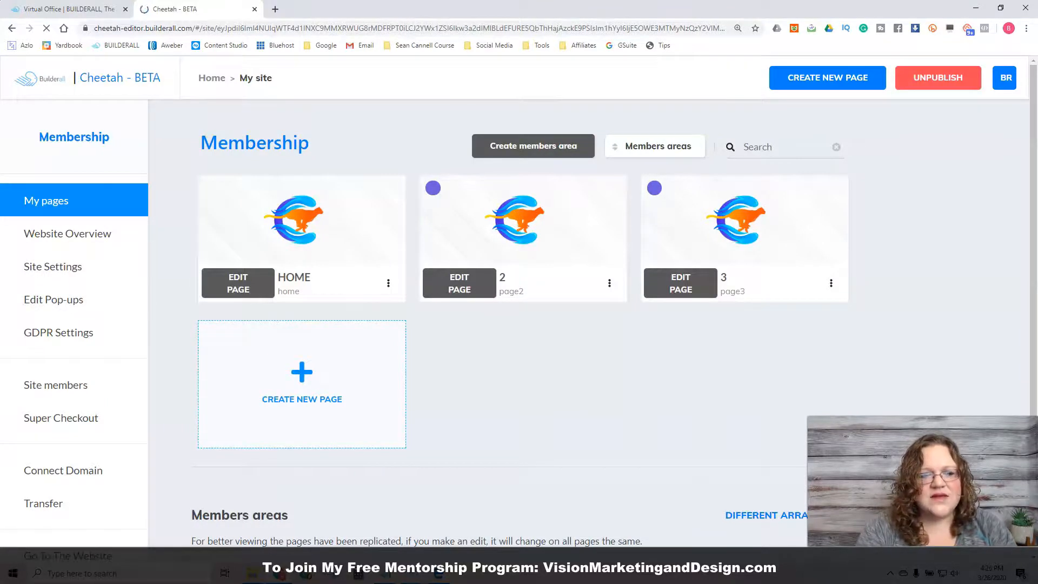
left_click(388, 283)
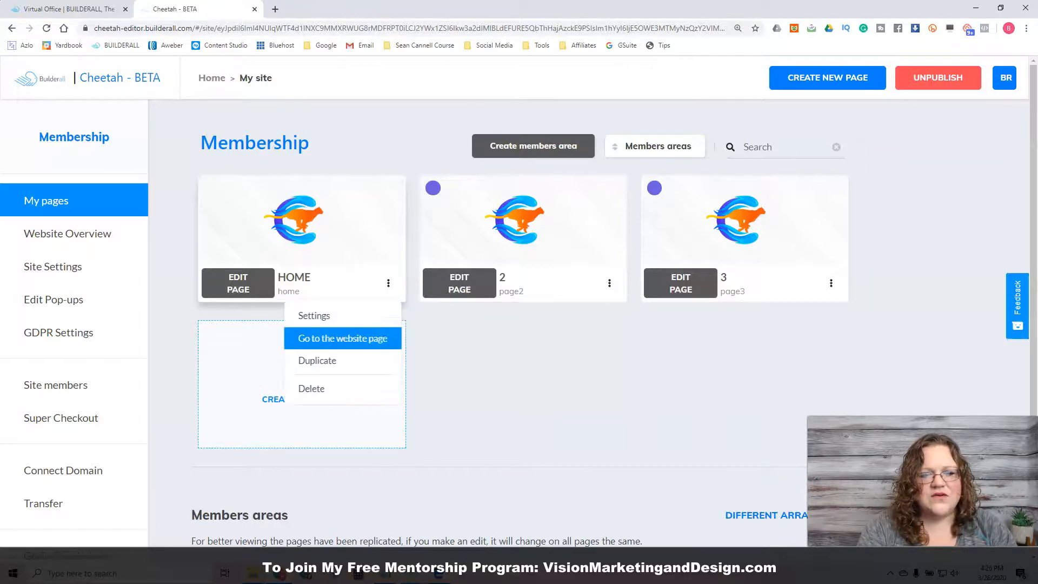
left_click(343, 337)
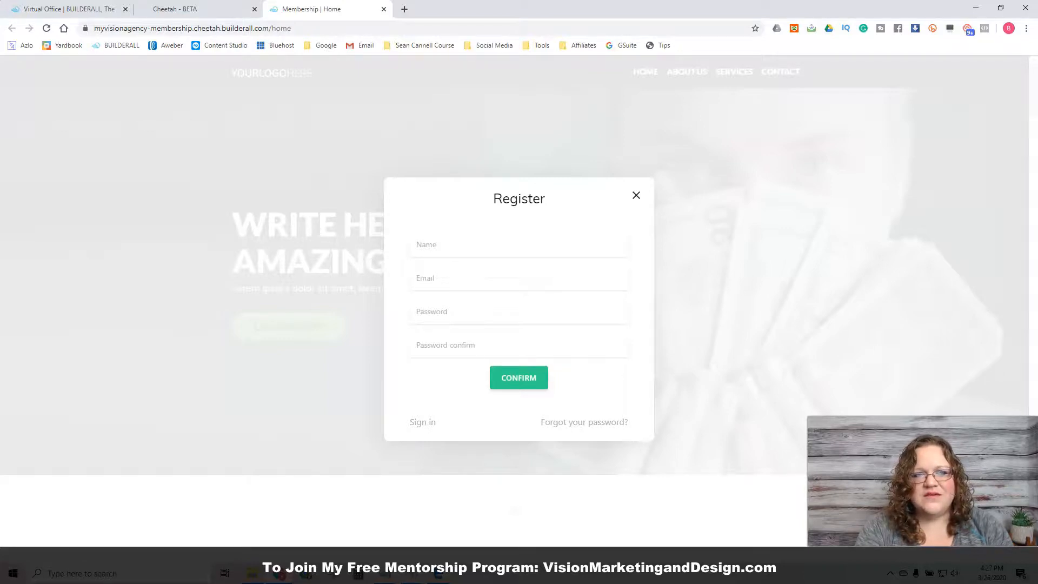
- Return to the Membership site's management and view its list of registered members
left_click(162, 9)
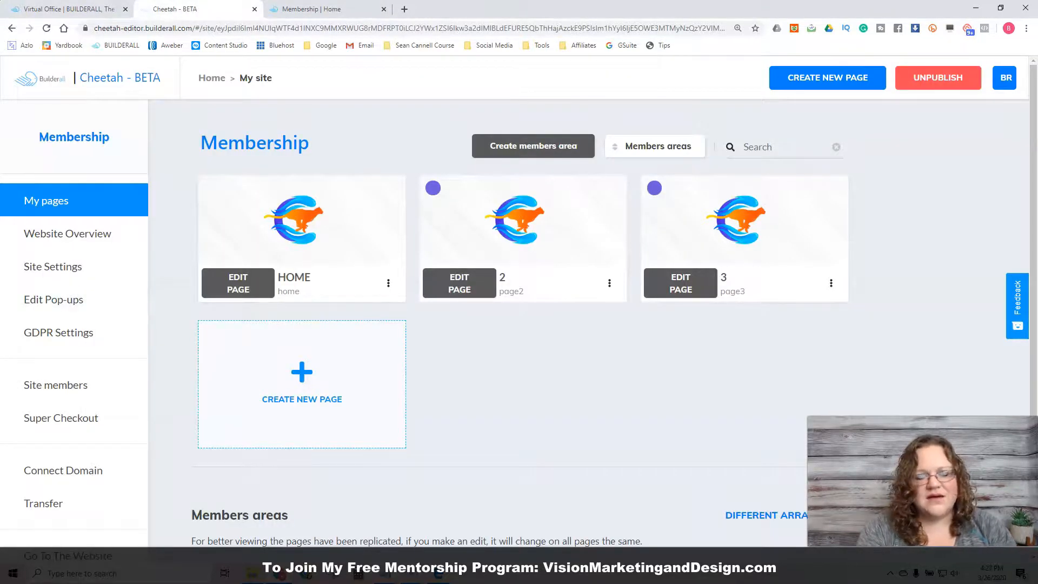
left_click(55, 385)
left_click(16, 431)
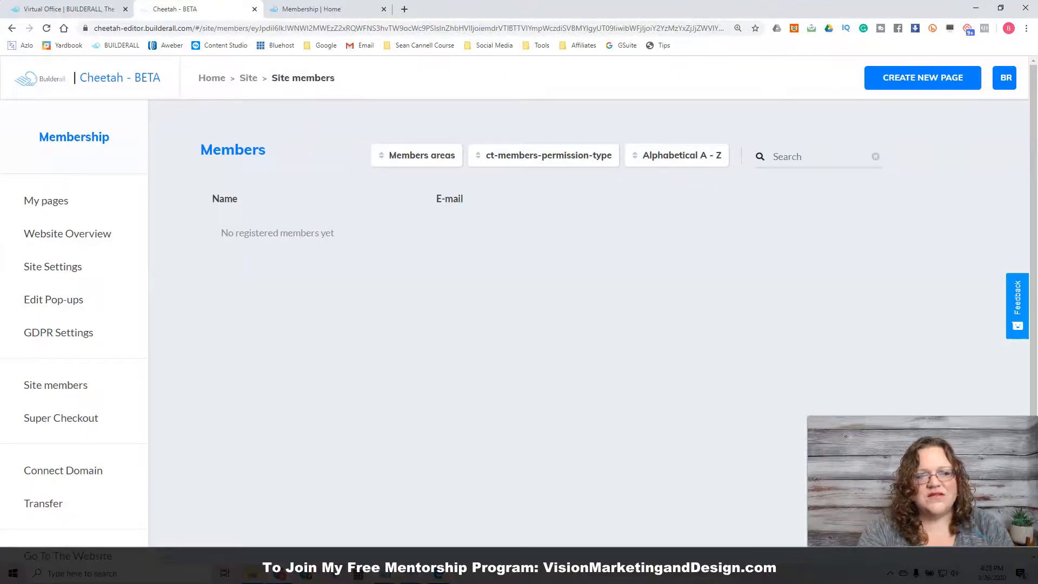
- Open the site's Member area form settings and compare them with the published Register form
scroll(519, 307, "down", 1)
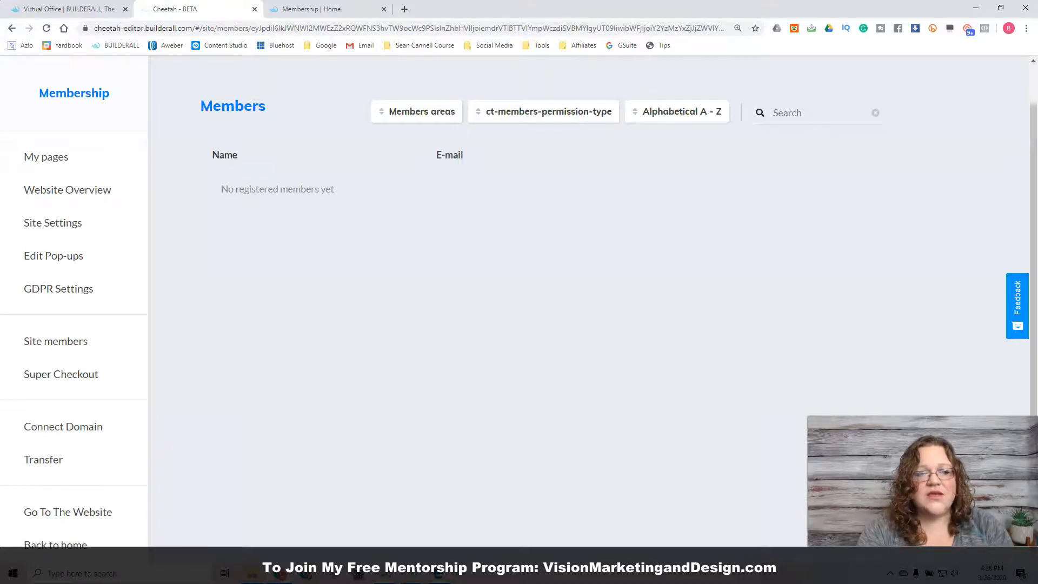
left_click(56, 341)
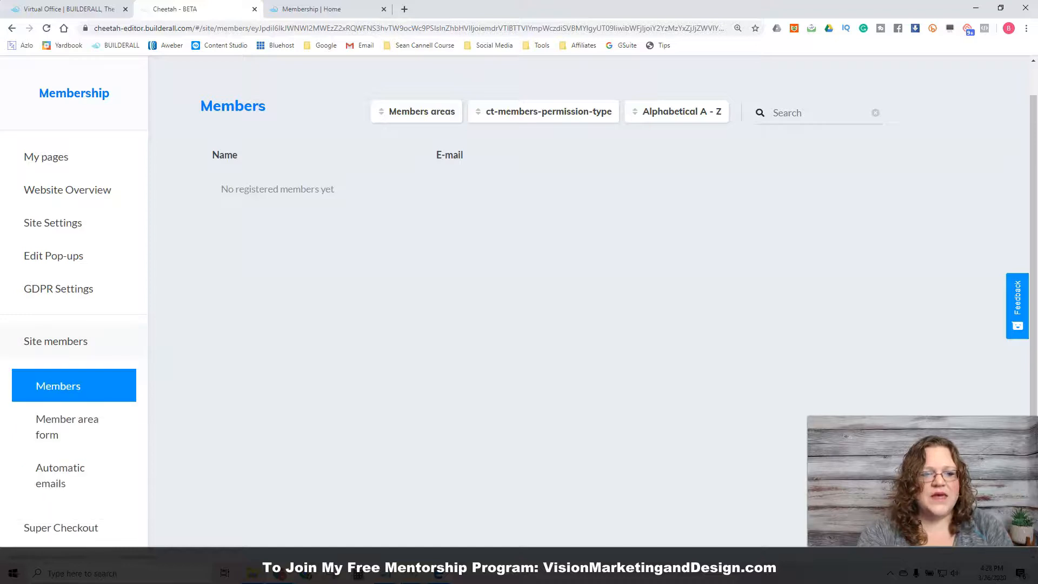
left_click(67, 427)
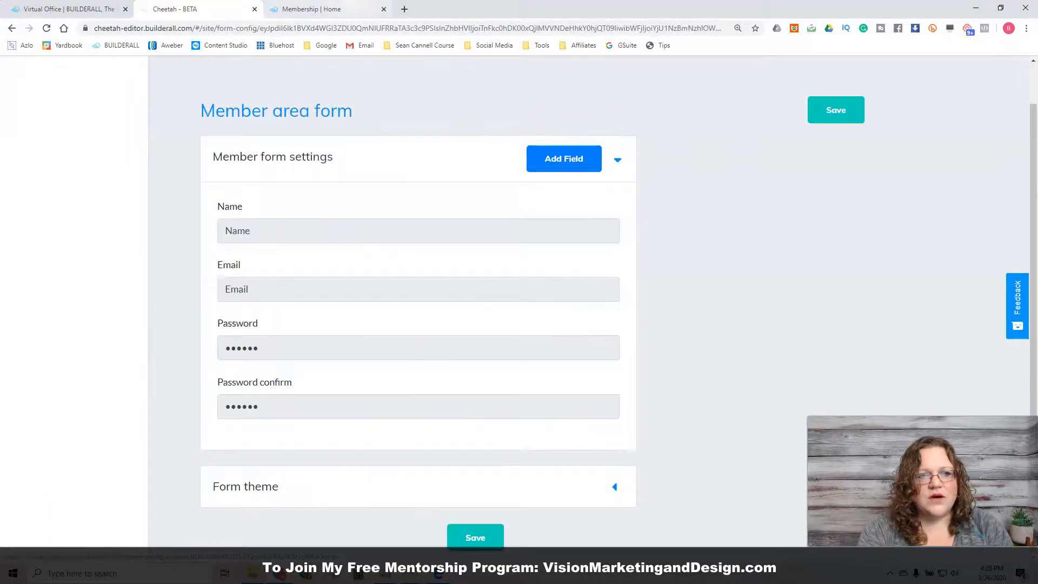
left_click(312, 9)
left_click(226, 9)
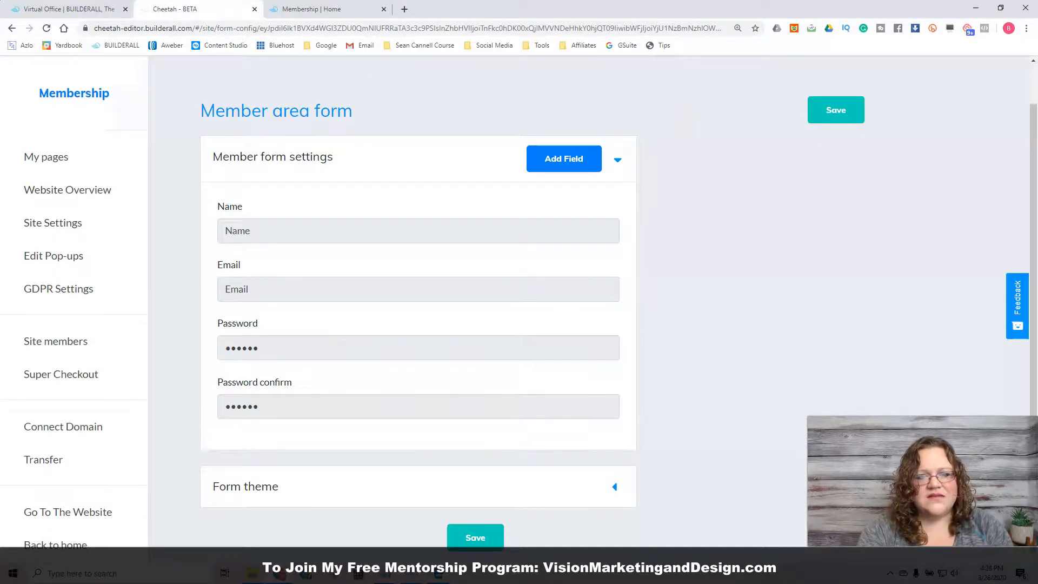
- Start a new required text field for the member form with tag BAEMAIL and label "What your Builderall Email?"
left_click(564, 158)
left_click(303, 325)
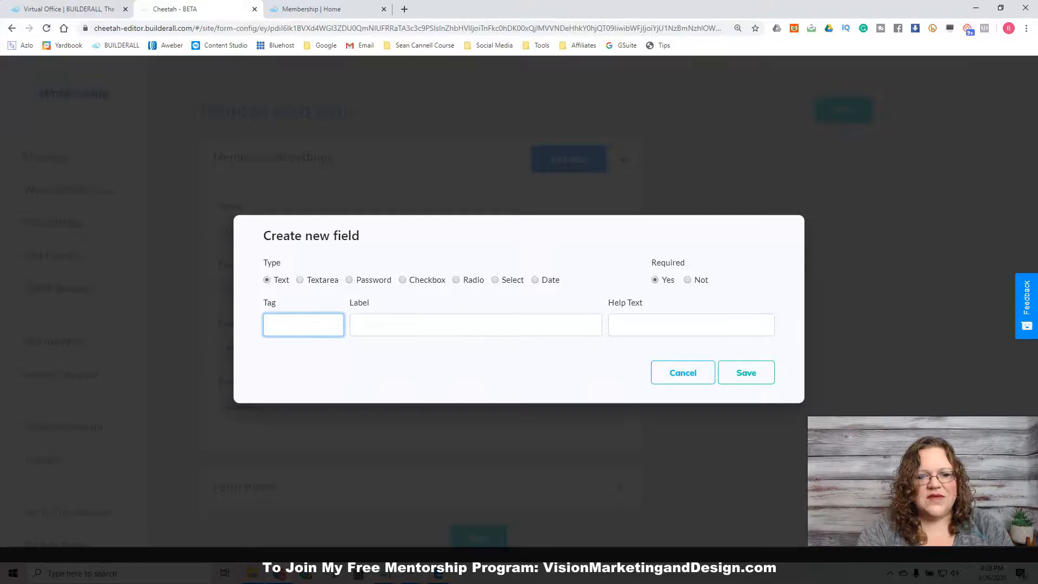
type("BAEMAIL")
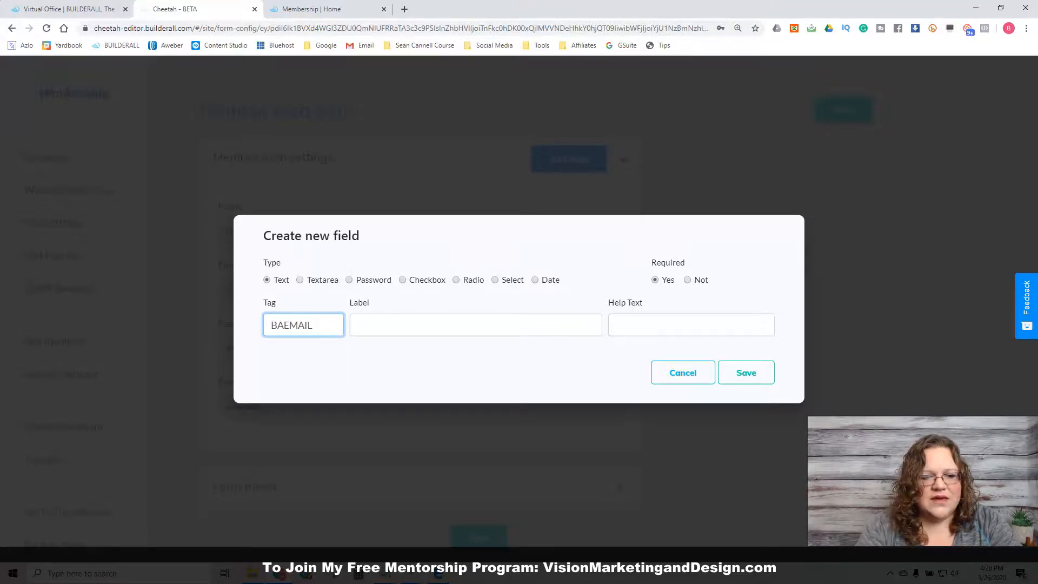
left_click(379, 326)
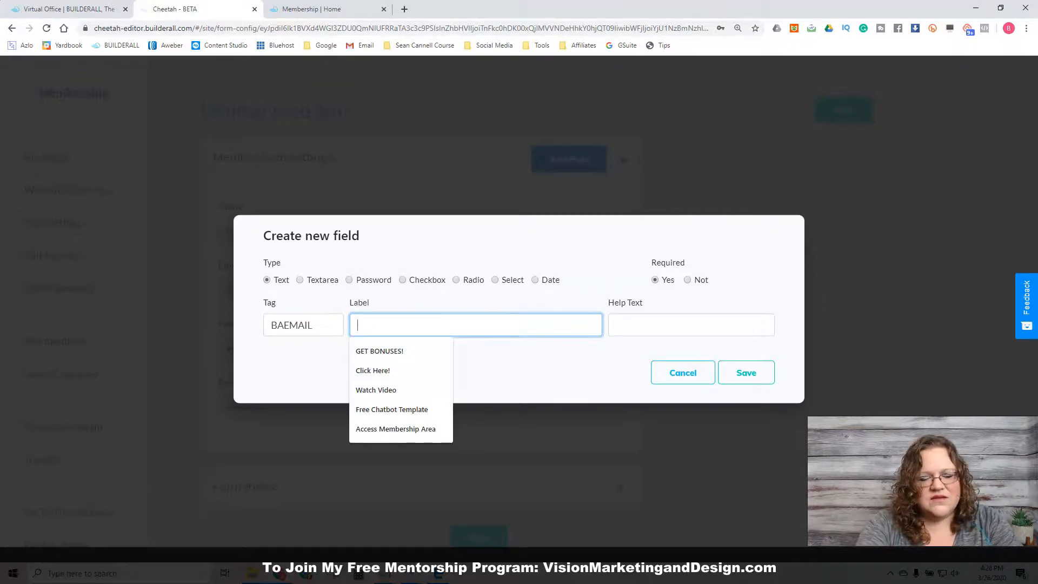
type("WHat is")
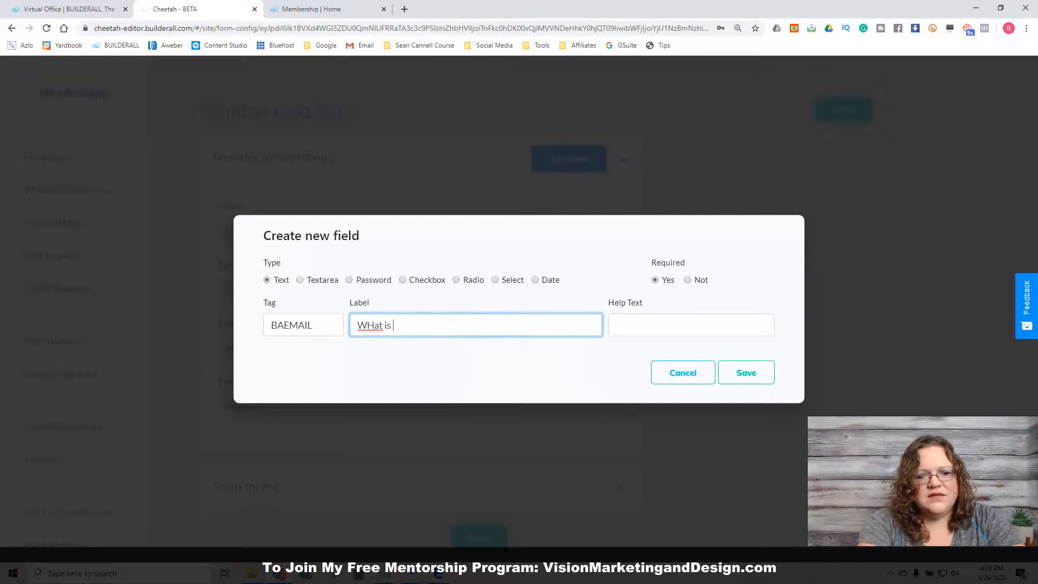
key("BackSpace")
key("BackSpace")
key("BackSpace")
type("hat ")
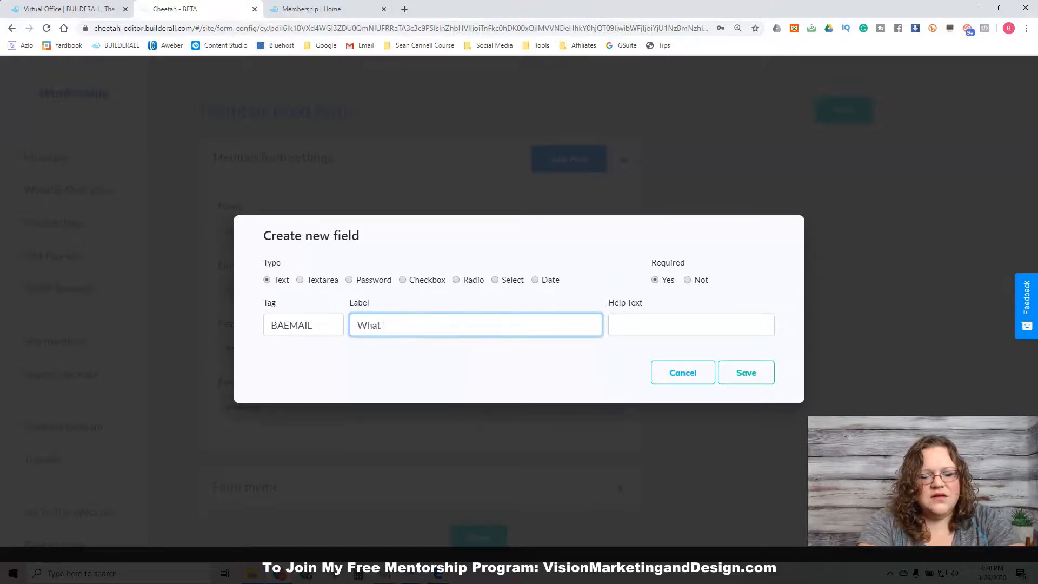
type("your b")
type("Builderall ")
type("Email?")
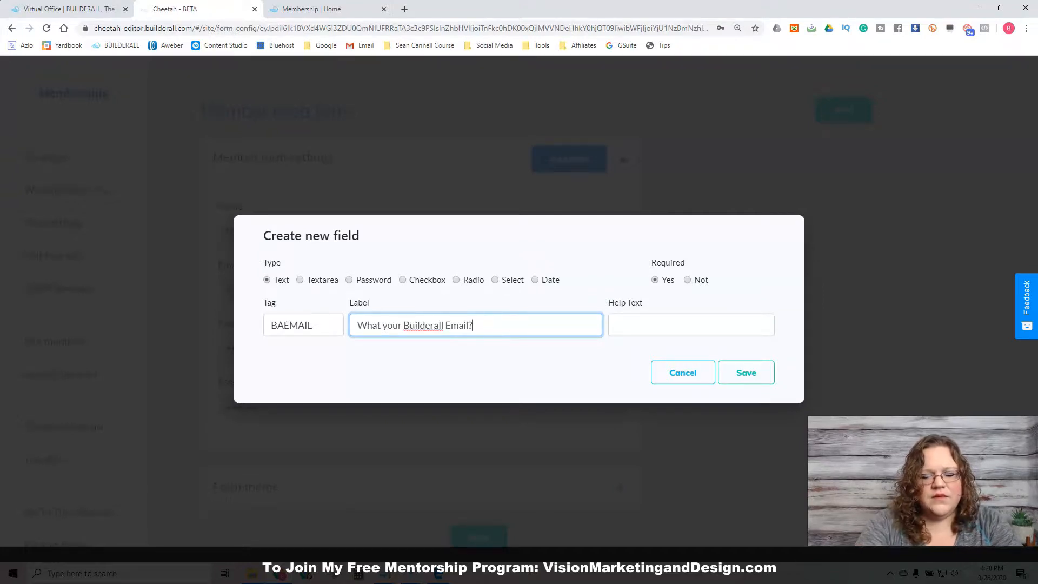
- Set the new field's help text to "Please enter your Builderall Email" and save both the field and the member form
key("Tab")
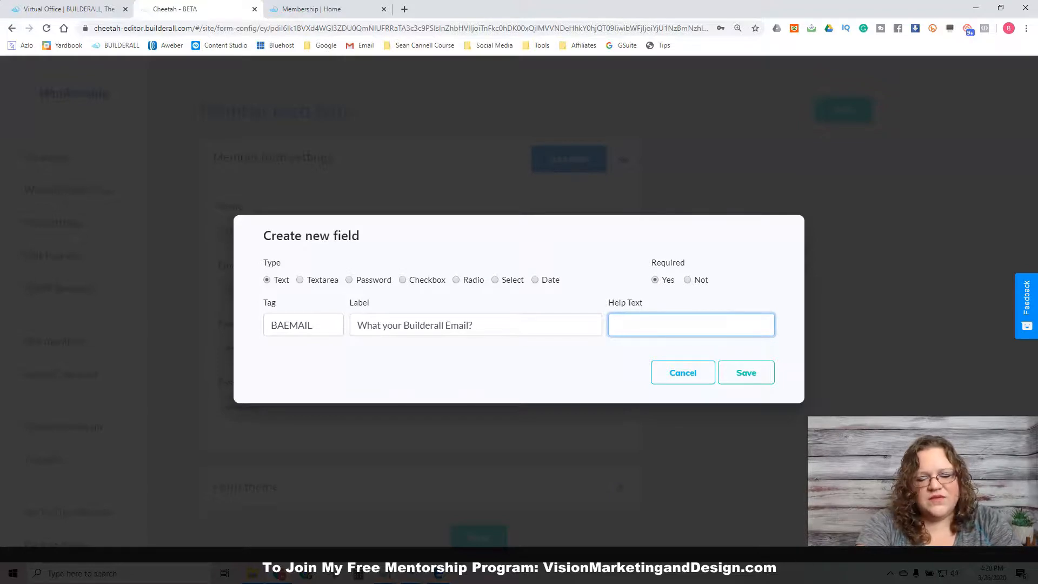
type("Ple")
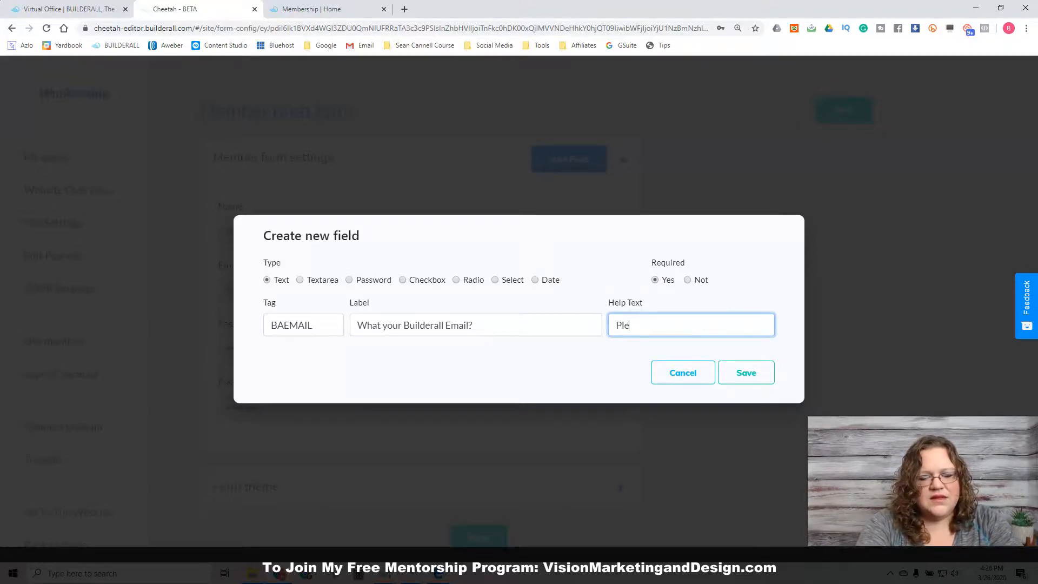
type("ase enter y")
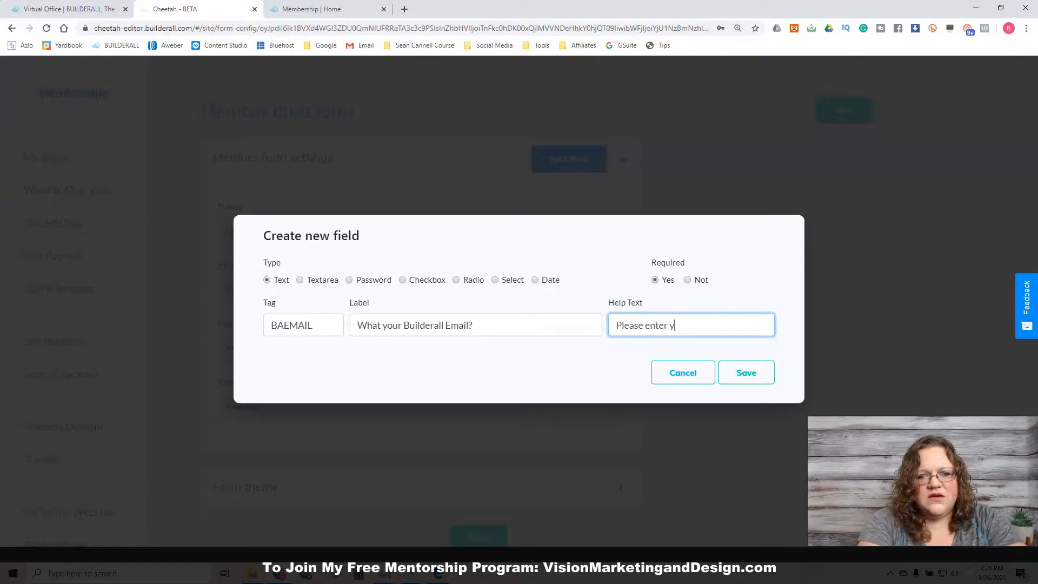
type("our Buil")
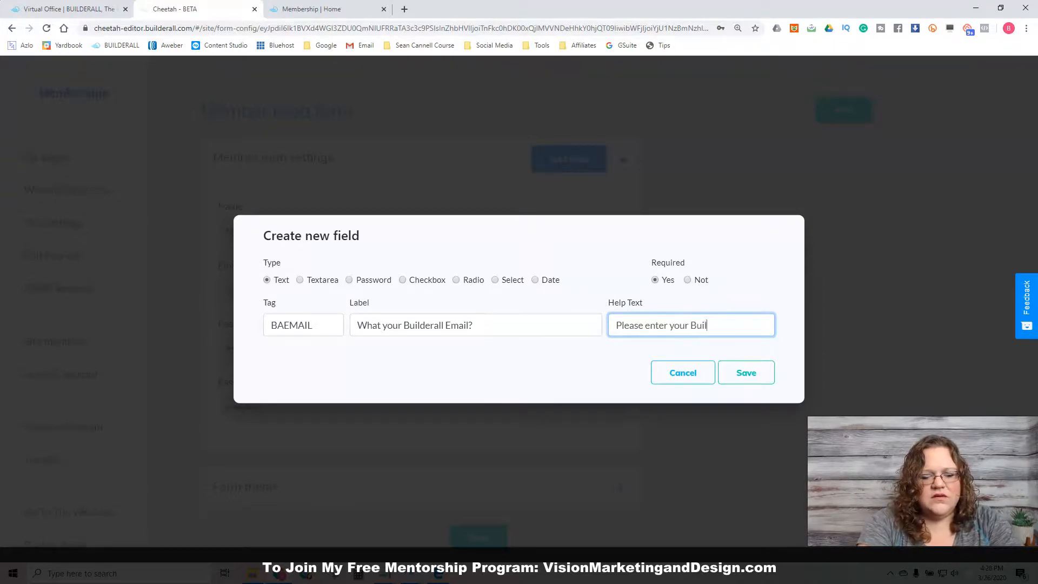
type("derall EMail")
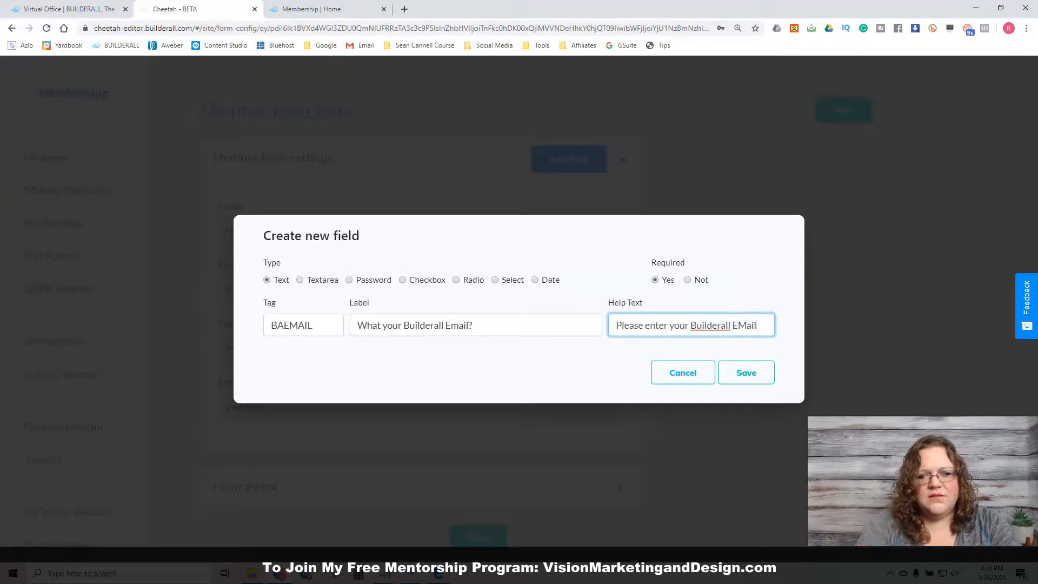
key("BackSpace")
key("BackSpace")
type("mai")
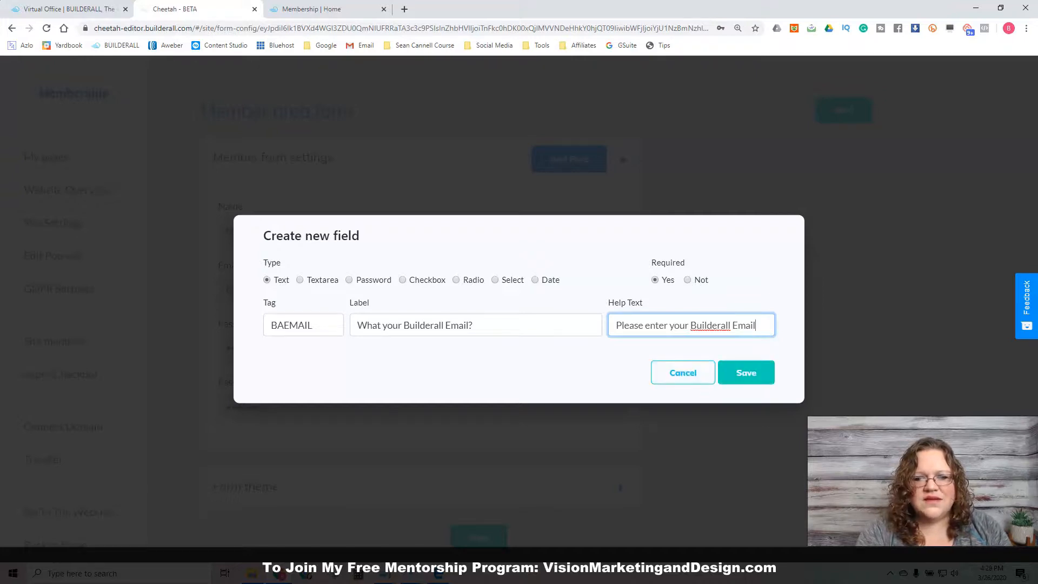
left_click(746, 373)
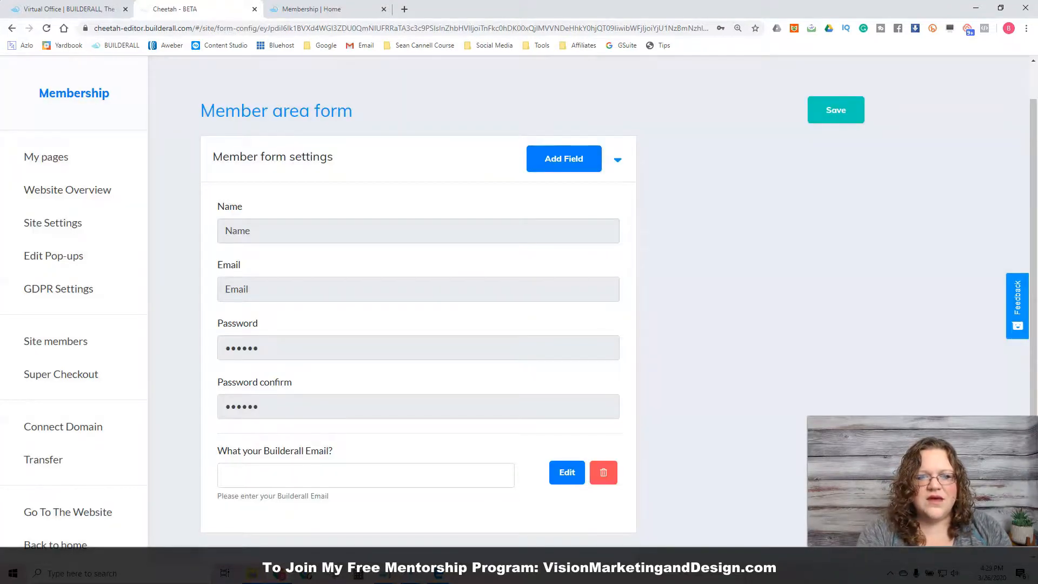
left_click(836, 110)
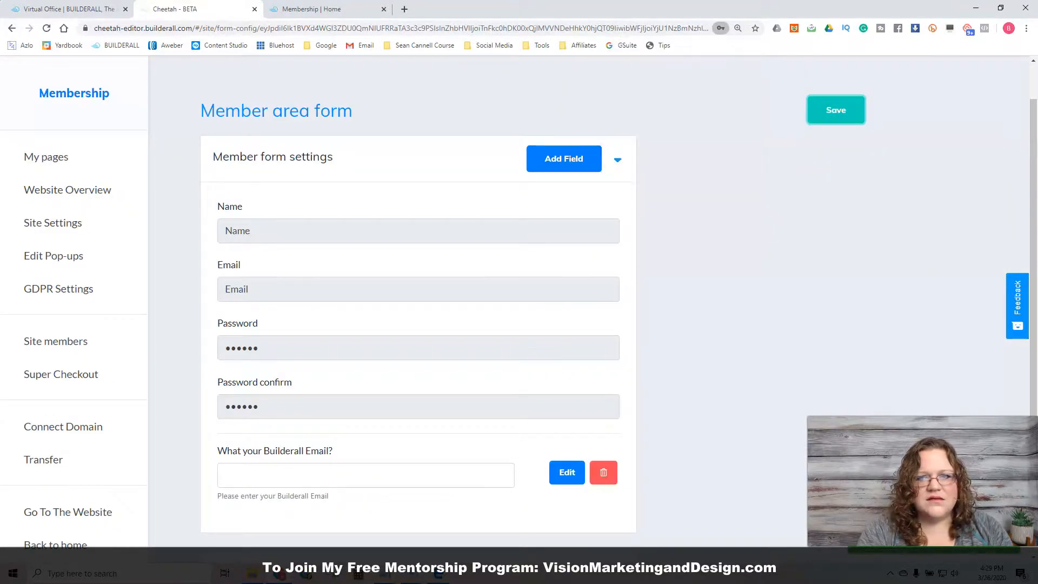
- Expand the member form's theme settings and try the Three tabs type with the Dark style
left_click(755, 45)
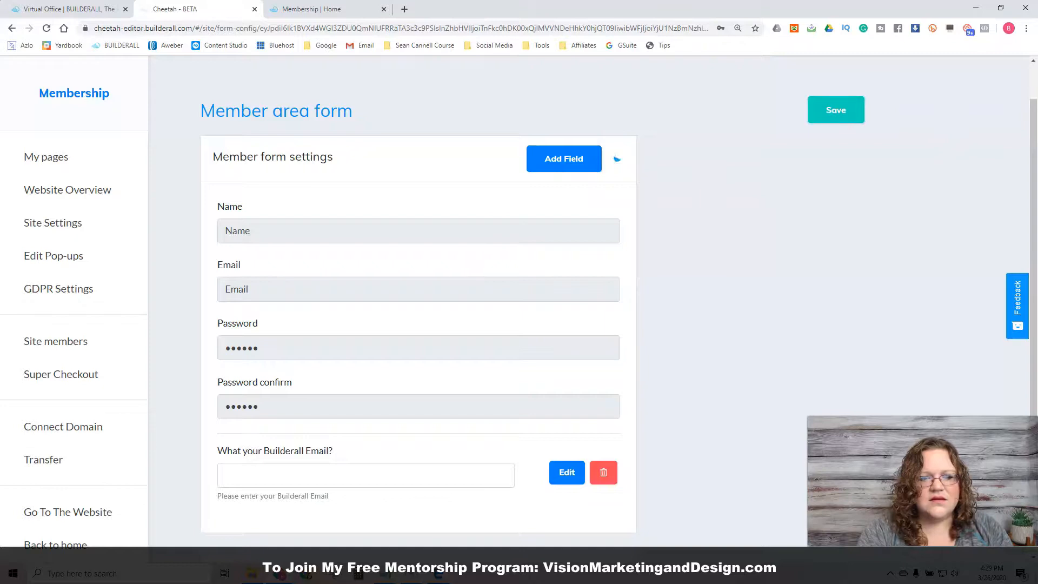
left_click(614, 218)
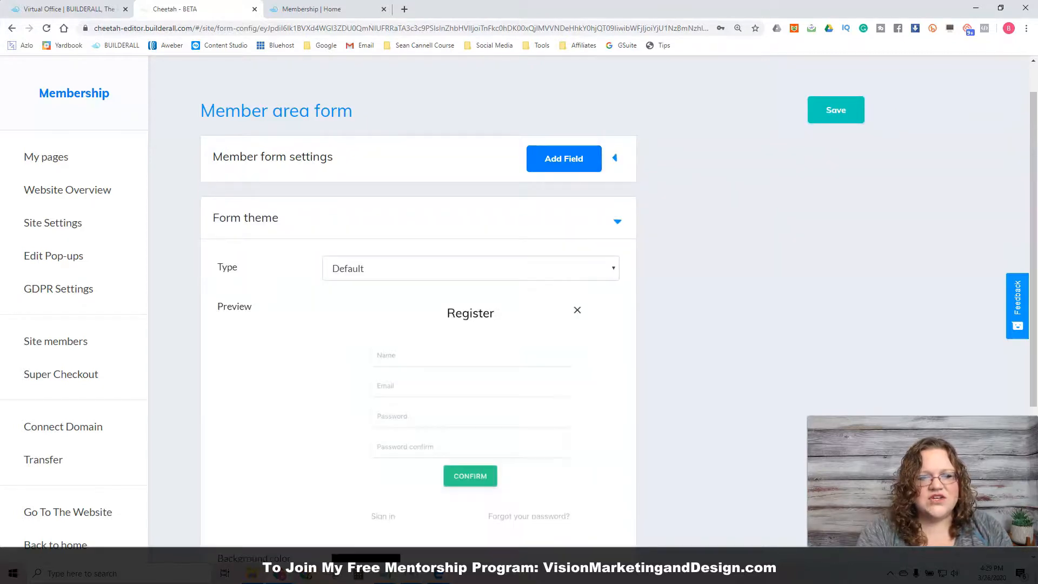
scroll(519, 308, "down", 2)
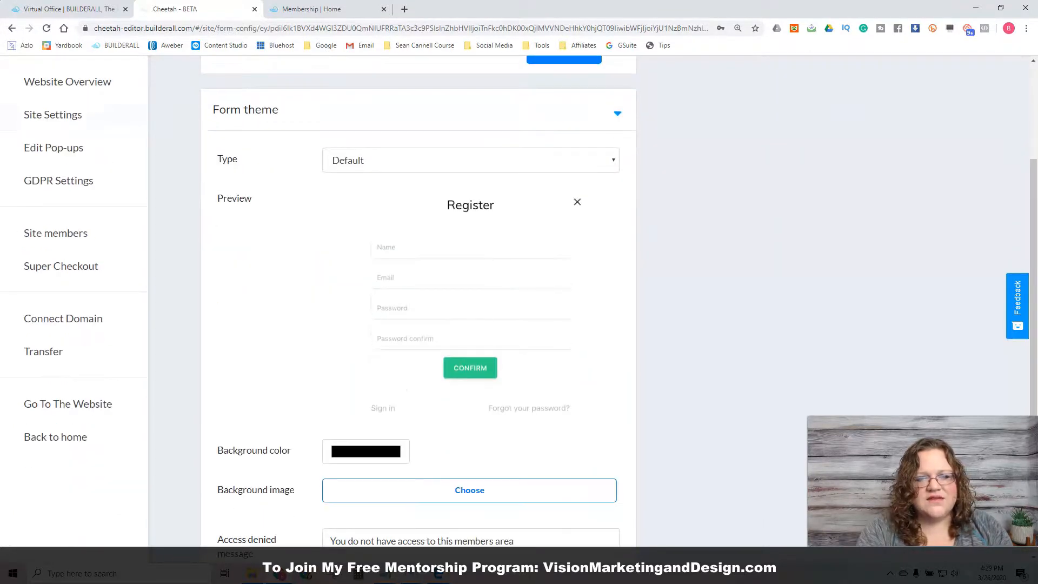
left_click(470, 160)
left_click(357, 190)
key("Tab")
key("alt+Down")
key("Down")
key("Return")
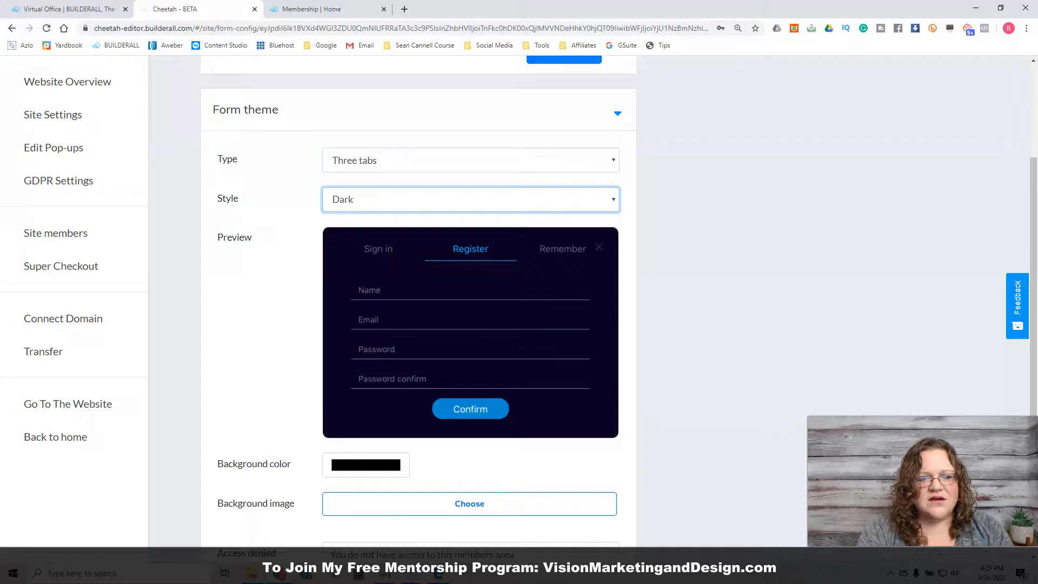
- Preview the Two tabs and Two columns types for the member form theme
key("shift+Tab")
key("alt+Down")
key("Down")
key("Return")
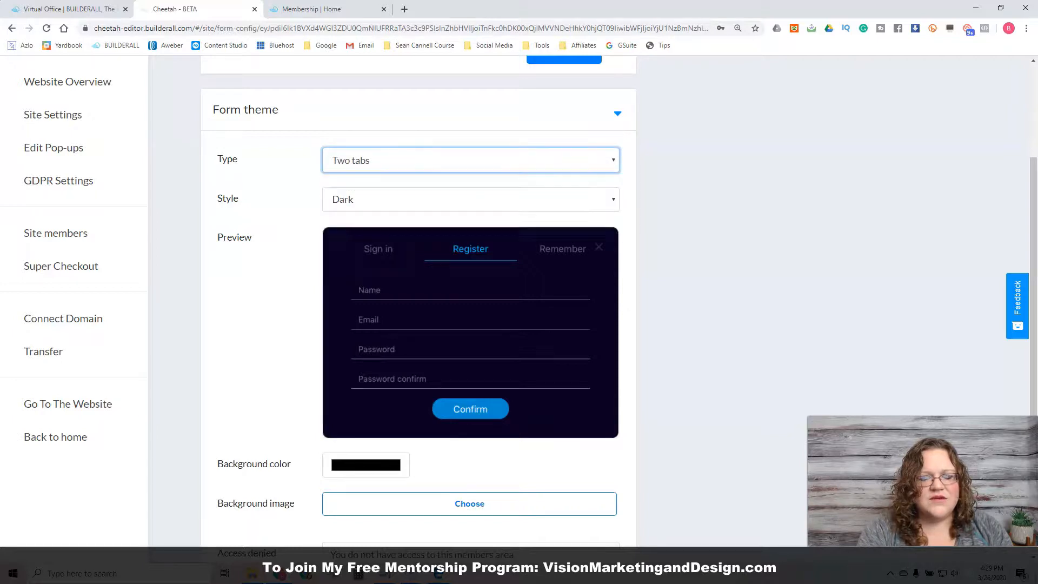
key("alt+Down")
key("Down")
key("Return")
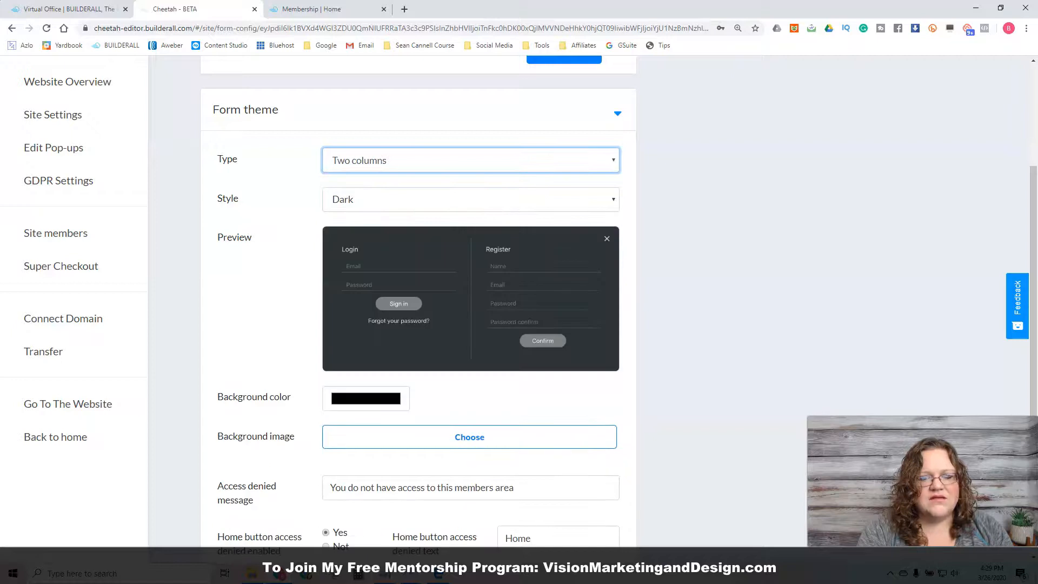
- Set the form theme type back to Default and save the member area form
key("alt+Down")
key("Up")
key("Up")
key("Up")
key("Return")
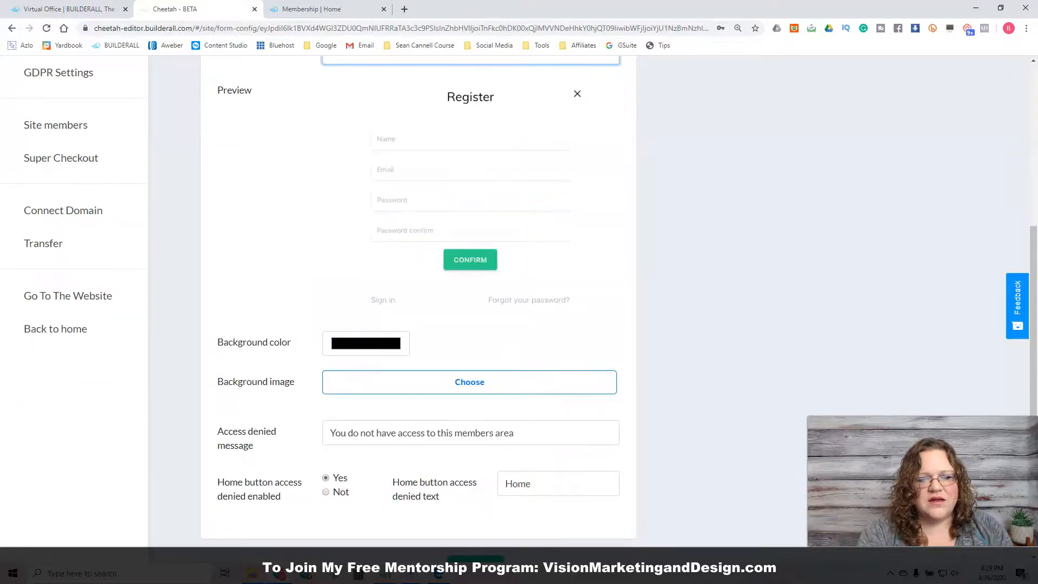
scroll(469, 383, "down", 1)
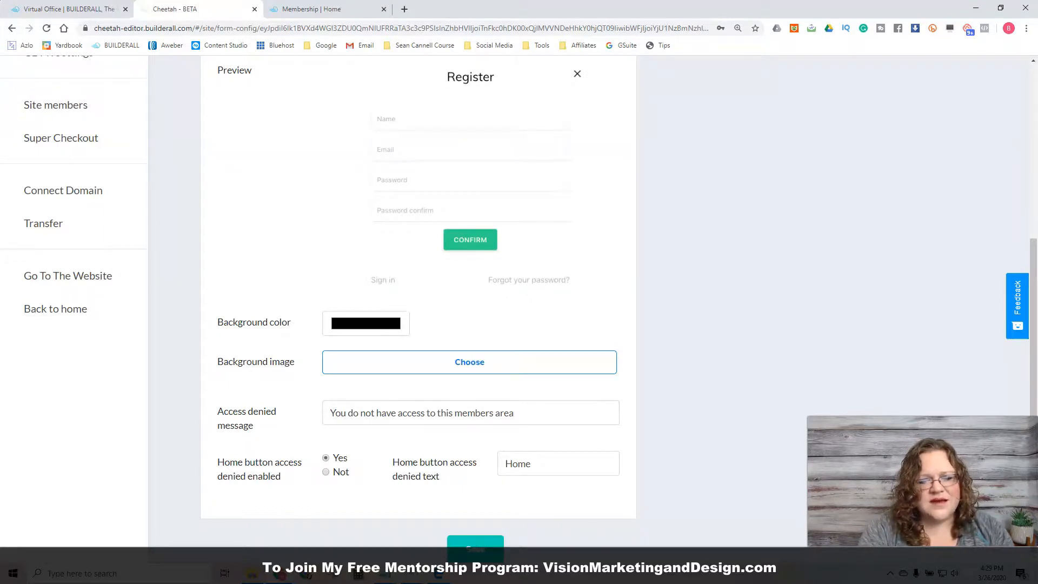
left_click(476, 549)
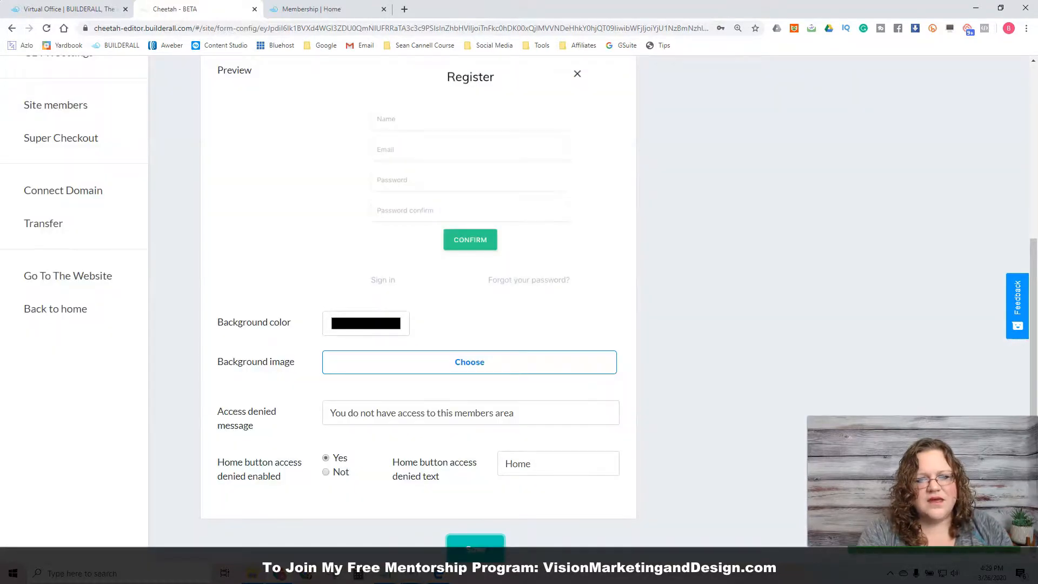
- Open the site members' automatic emails and create an email theme named "VIP Member's Access"
scroll(419, 308, "up", 3)
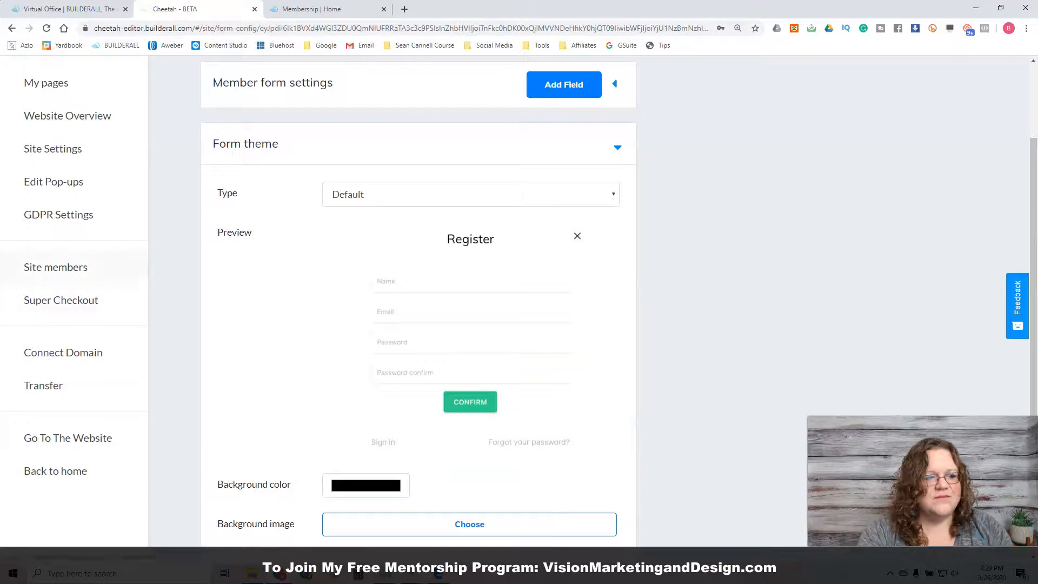
left_click(55, 267)
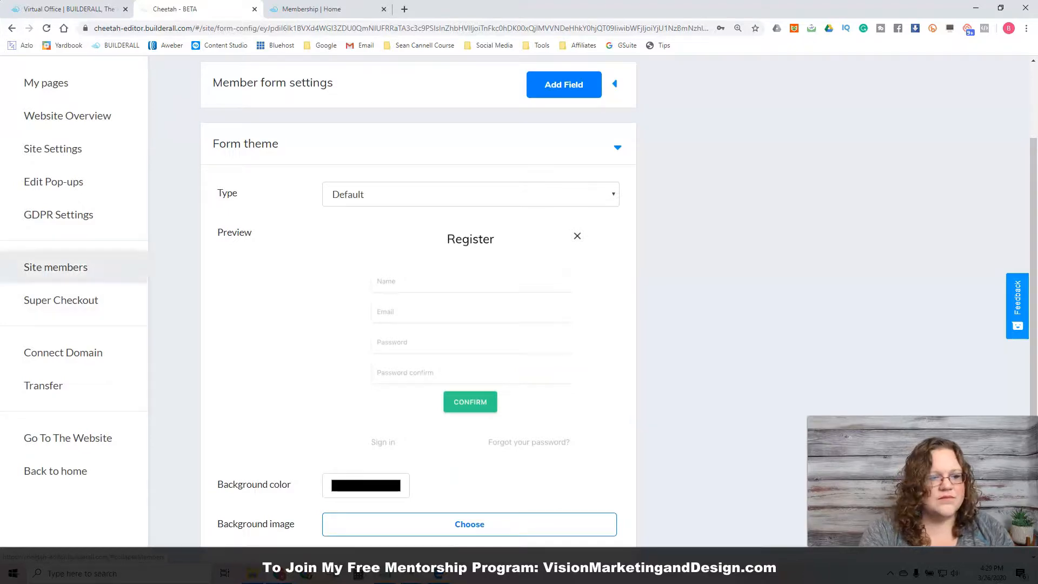
left_click(60, 401)
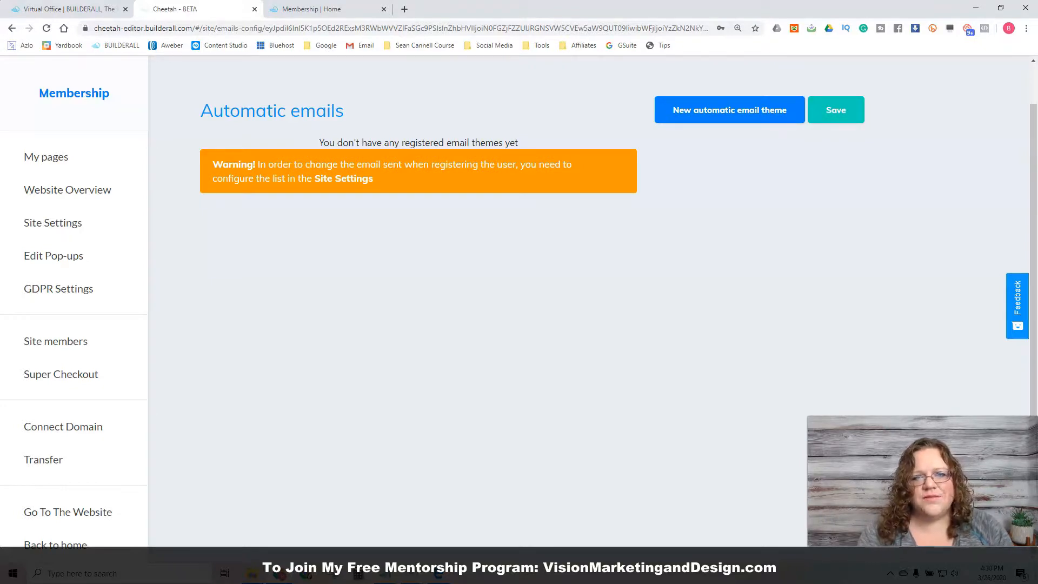
left_click(729, 111)
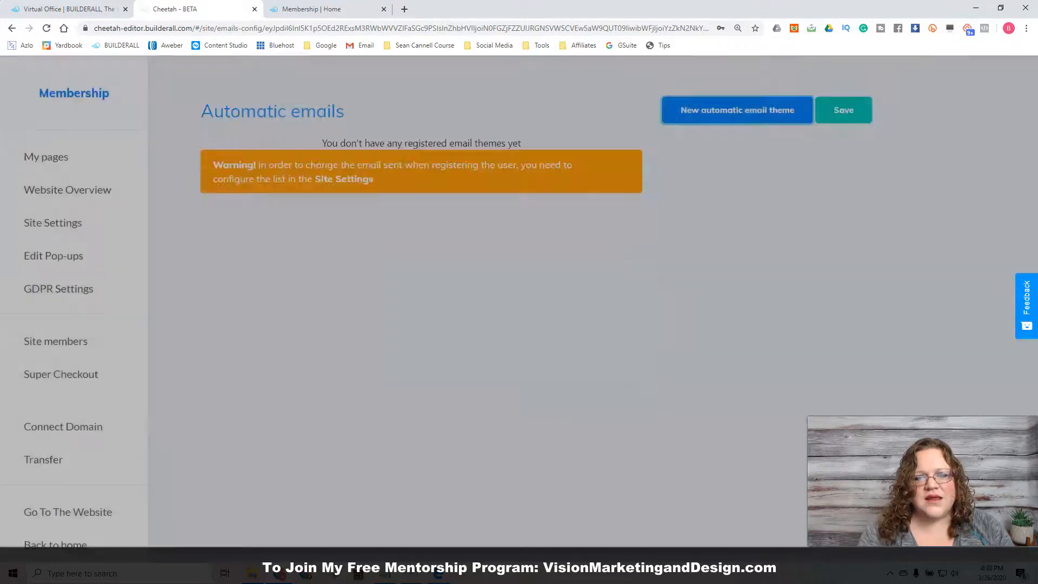
left_click(401, 295)
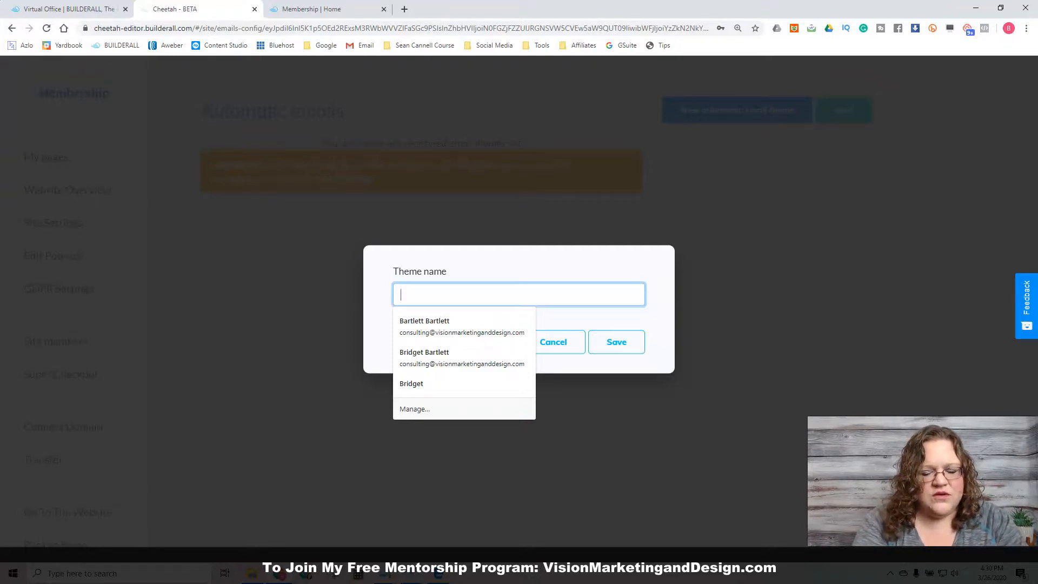
type("VIP")
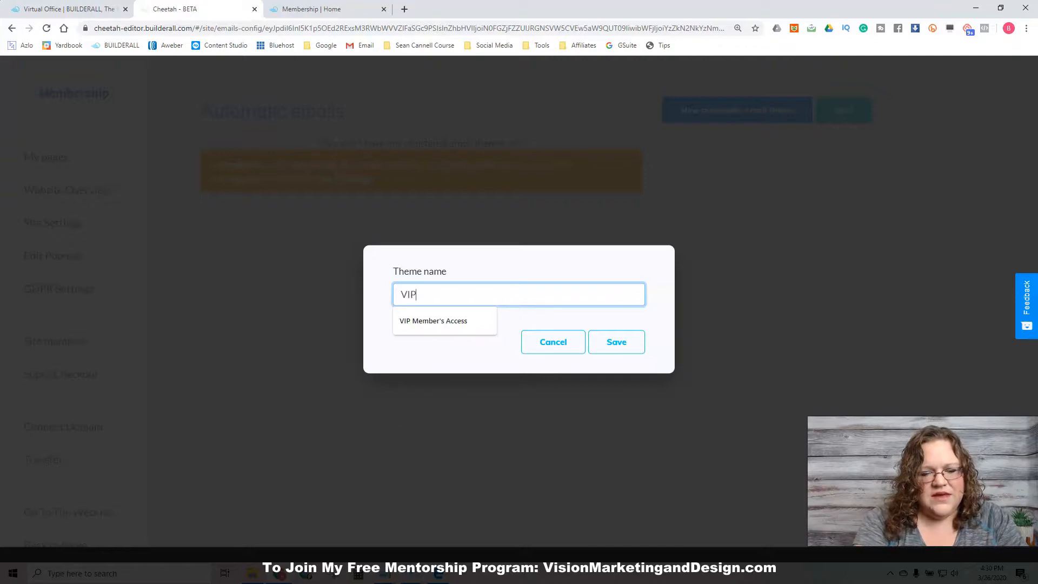
key("Down")
key("Return")
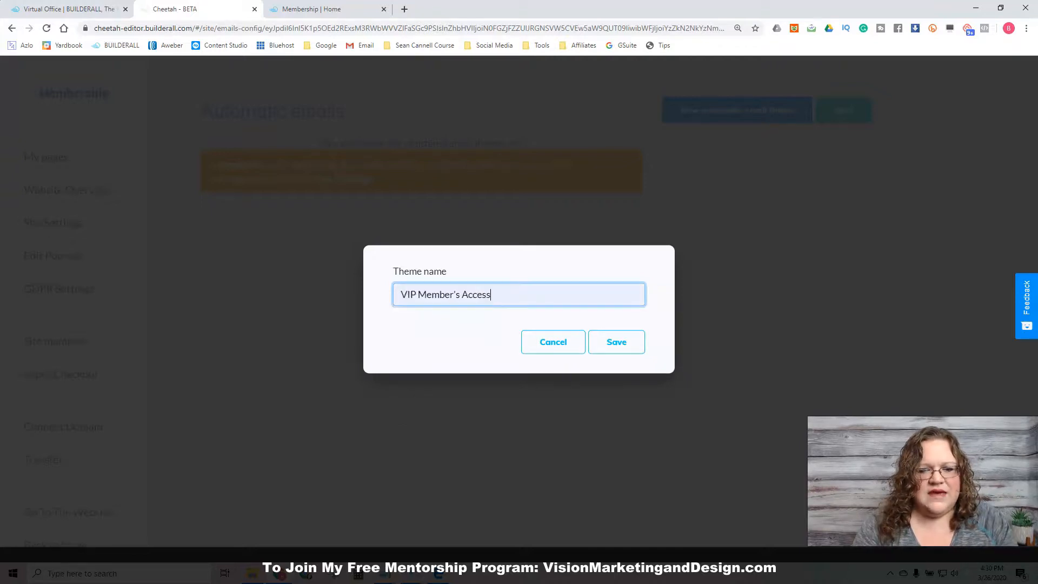
left_click(617, 342)
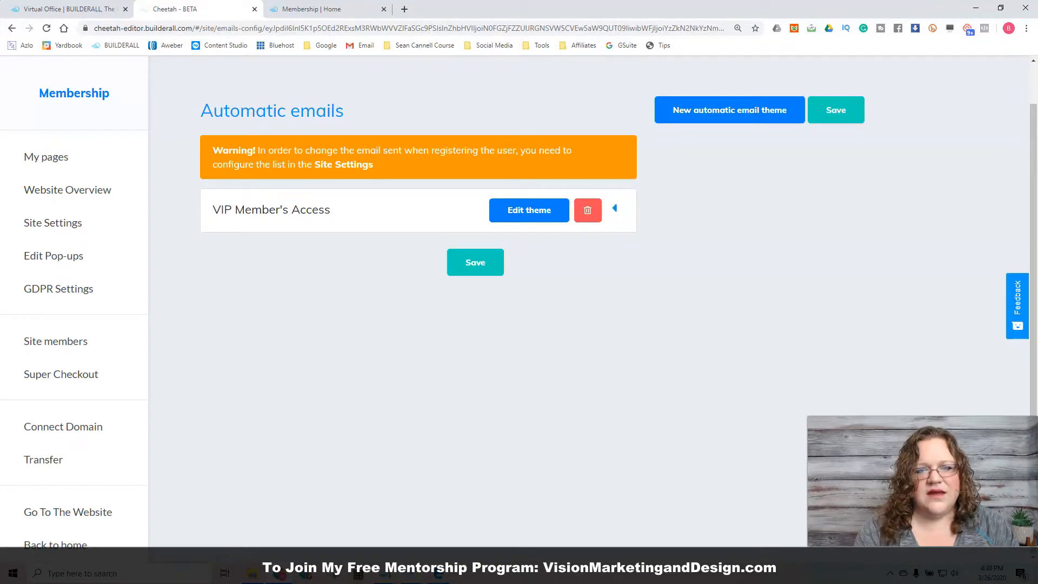
- Expand the VIP Member's Access email theme and set the welcome email's subject to "CONGRATS! You're In!"
scroll(519, 308, "down", 1)
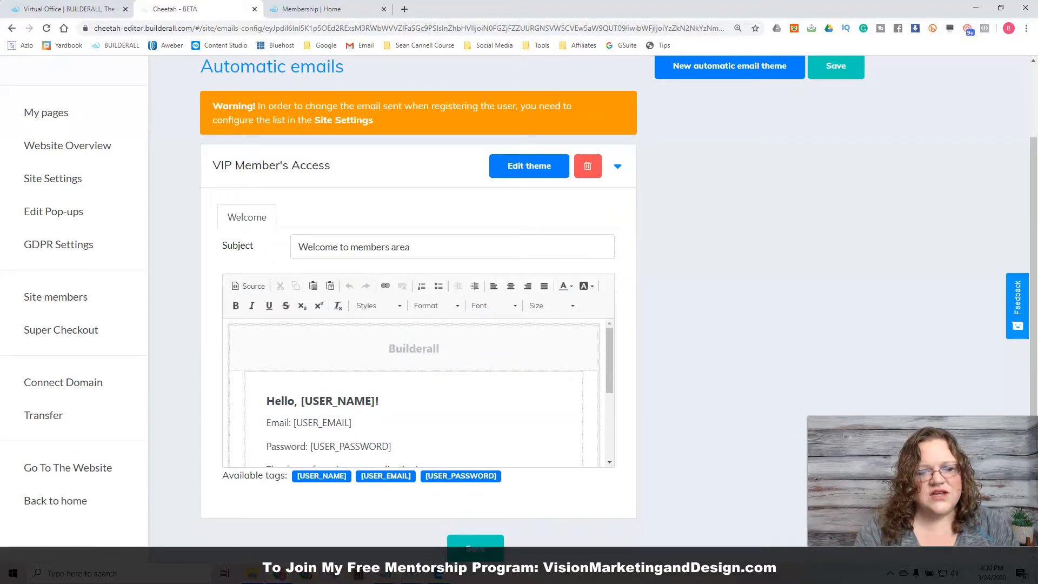
left_click(411, 247)
key("BackSpace")
key("BackSpace")
key("BackSpace")
key("BackSpace")
key("BackSpace")
key("BackSpace")
key("BackSpace")
key("BackSpace")
key("BackSpace")
key("BackSpace")
key("BackSpace")
key("BackSpace")
key("BackSpace")
key("BackSpace")
key("BackSpace")
key("BackSpace")
key("BackSpace")
key("BackSpace")
key("BackSpace")
key("BackSpace")
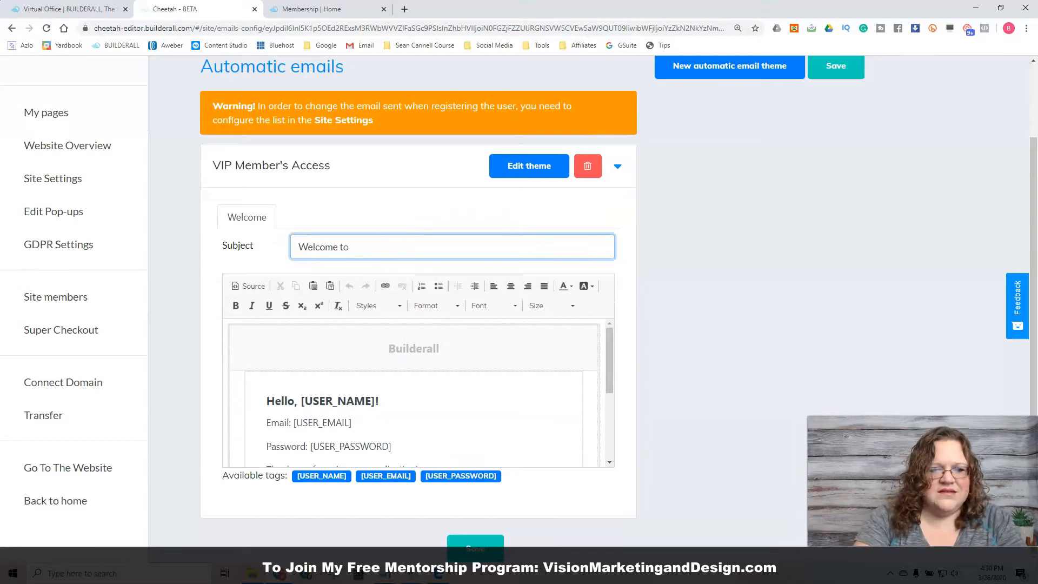
type("CONGR")
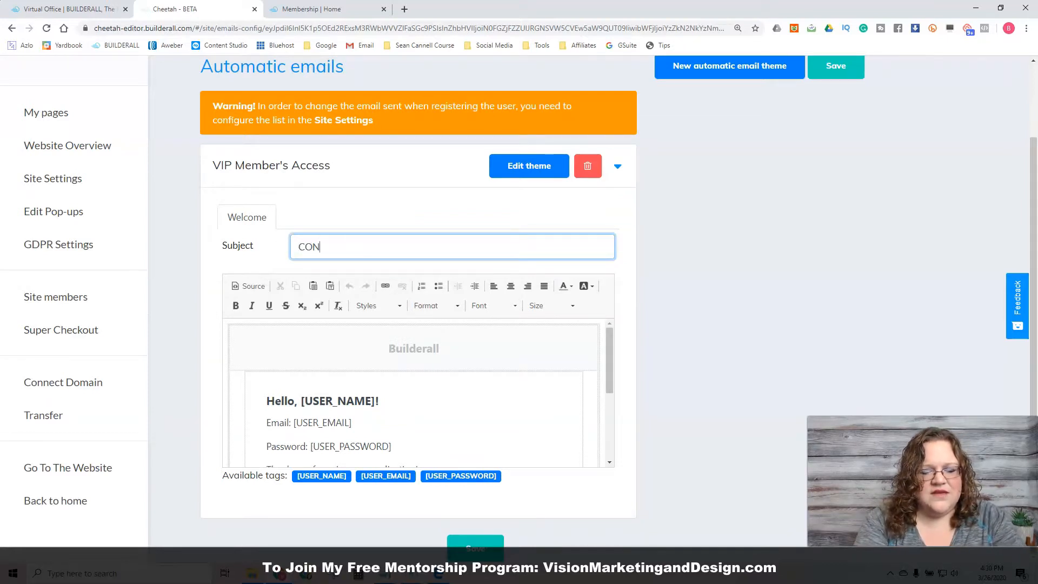
key("BackSpace")
key("BackSpace")
type("G")
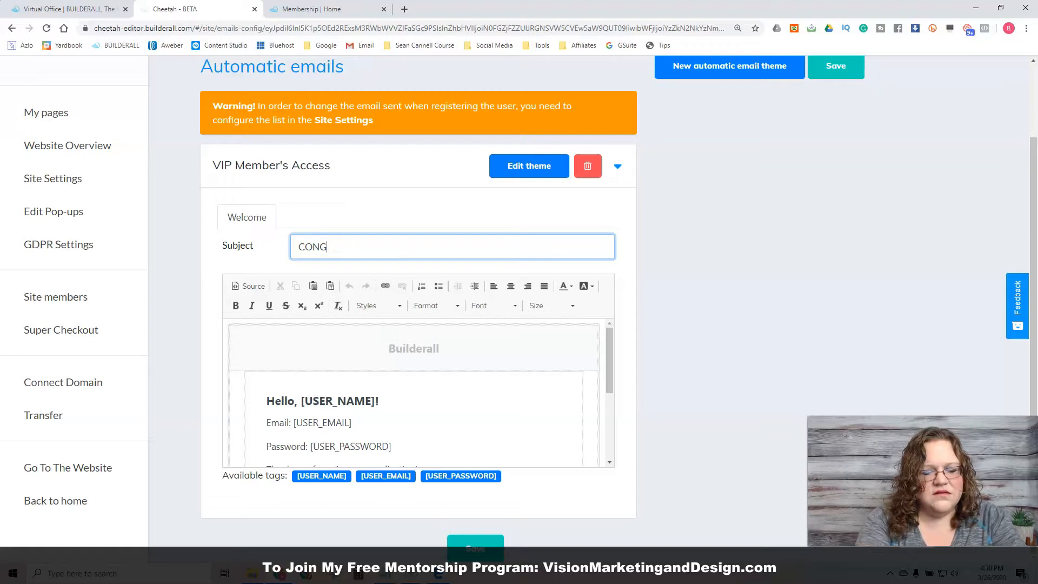
type("RATS! ")
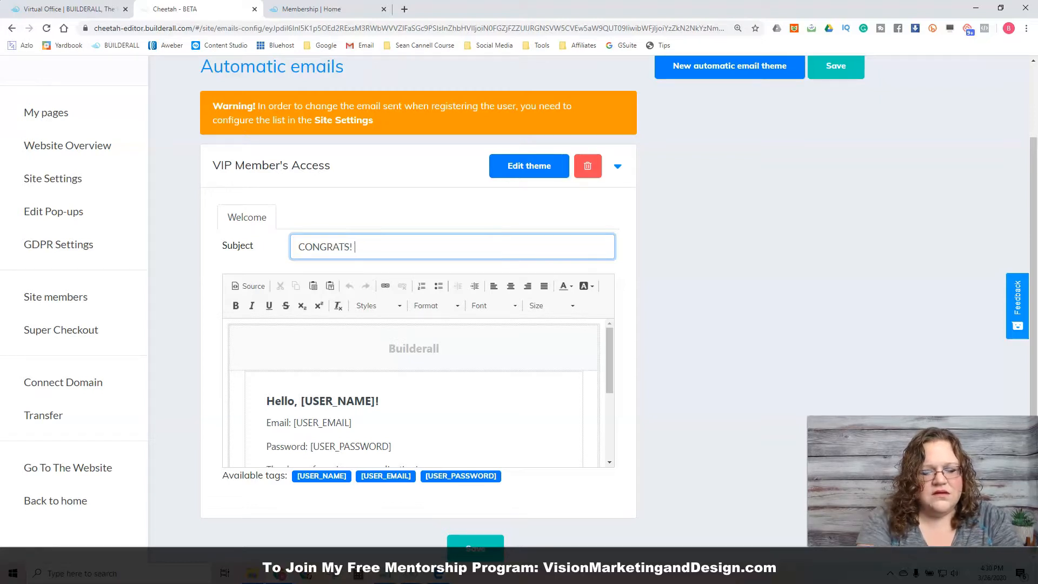
type("You're In!")
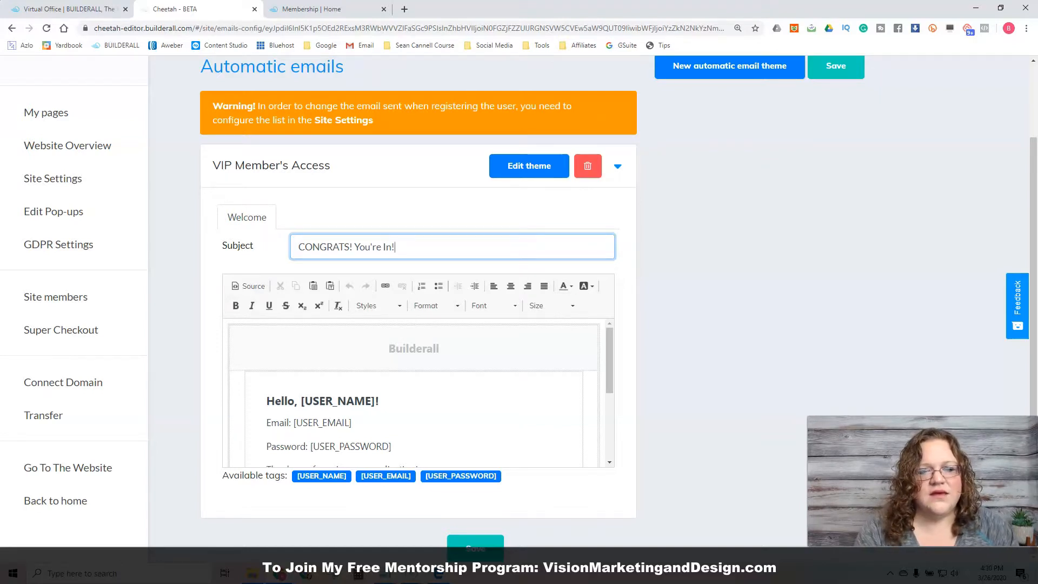
- Review the welcome email's body down to its footer and save the automatic emails
scroll(413, 392, "down", 1)
scroll(414, 393, "up", 1)
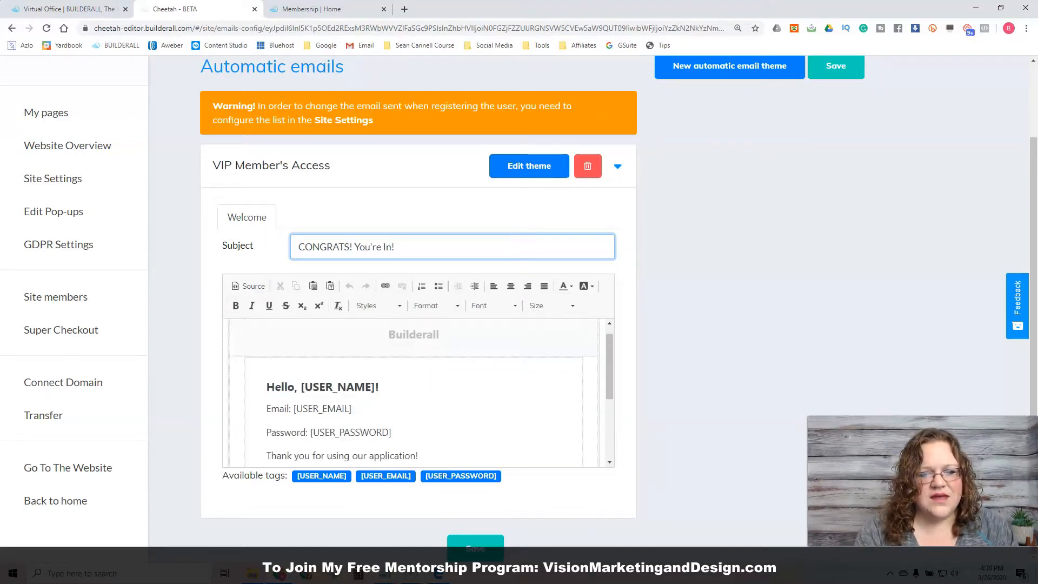
left_click(415, 348)
scroll(415, 348, "down", 1)
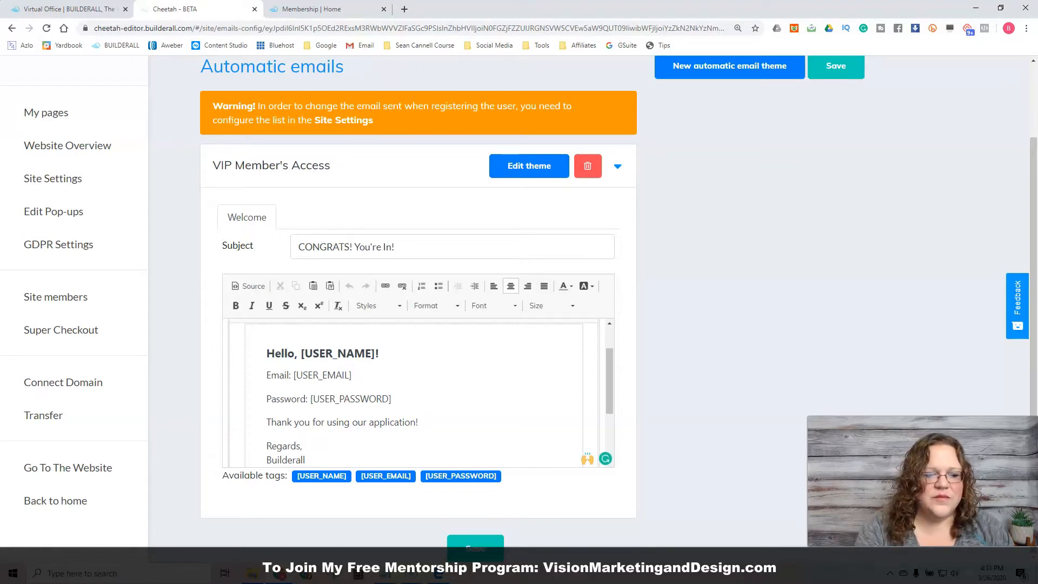
scroll(413, 386, "down", 1)
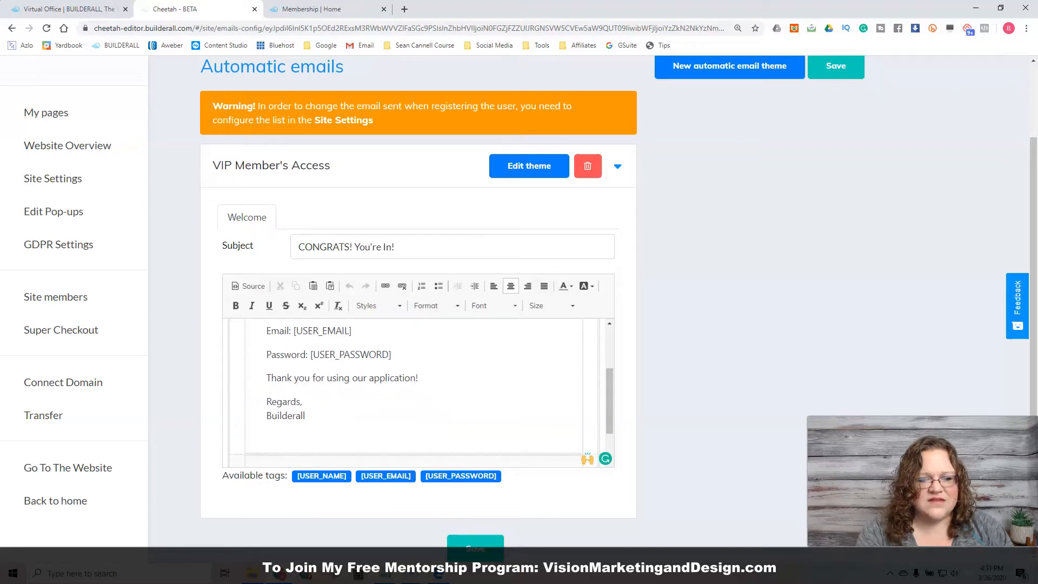
scroll(414, 386, "down", 1)
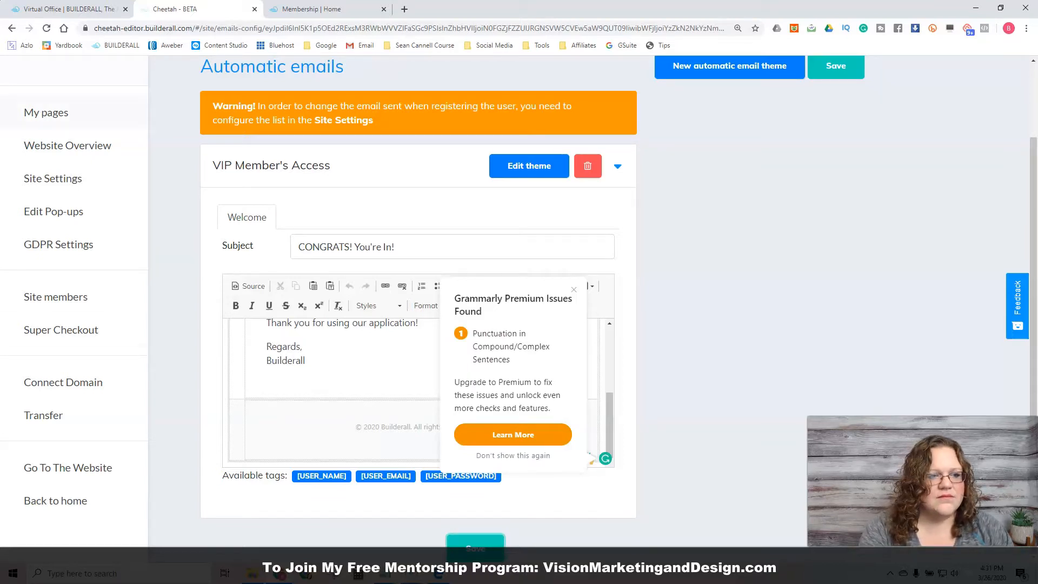
- Return to the Membership site's page overview and view its pages and members areas
left_click(46, 112)
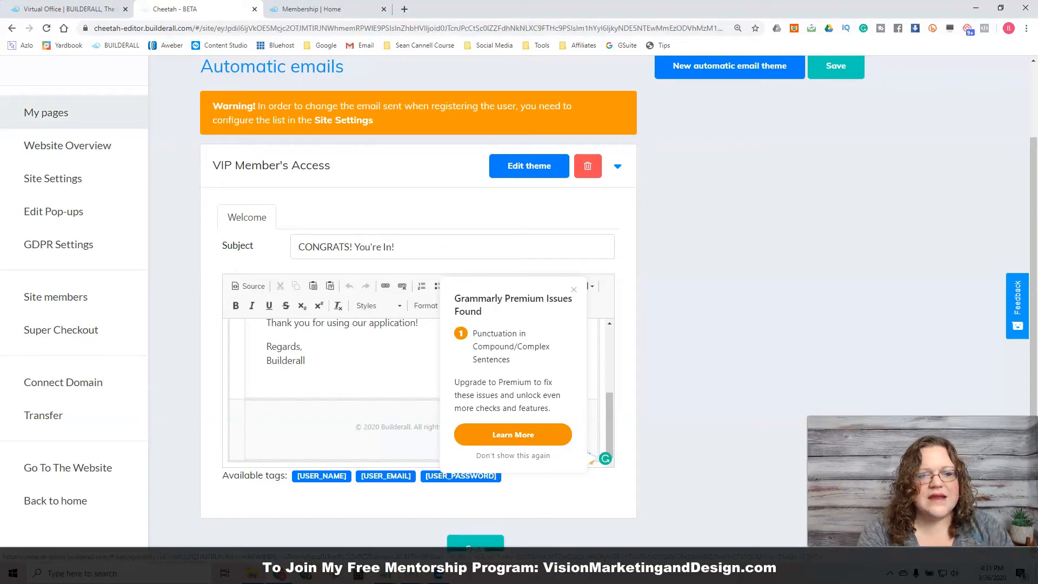
scroll(519, 308, "down", 1)
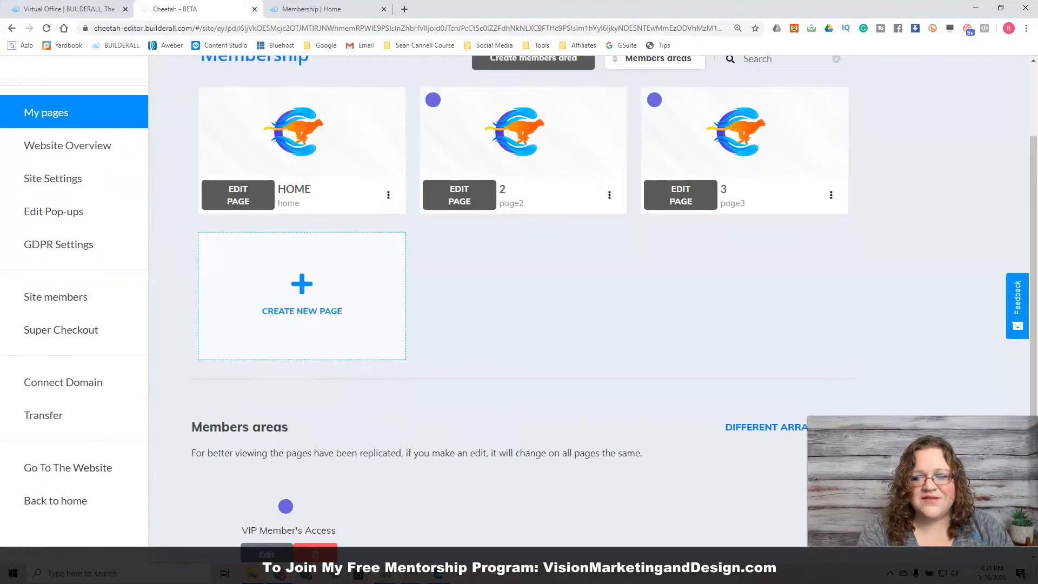